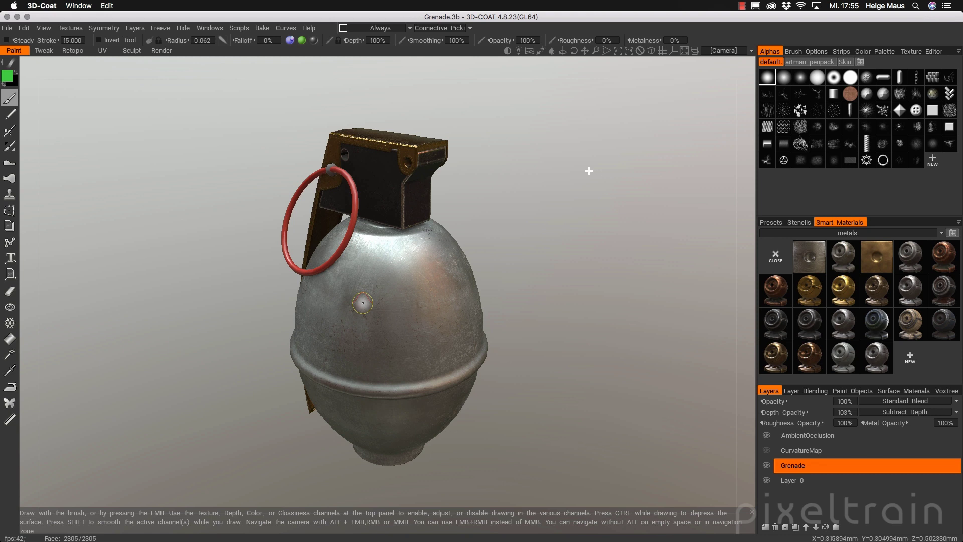
# Inspect the grenade in 3D-Coat, and switch to Cinema 4D to view the whole imported model
pyautogui.moveTo(362, 303)
pyautogui.keyDown('alt'); pyautogui.mouseDown()
pyautogui.moveTo(441, 301)
pyautogui.moveTo(354, 303)
pyautogui.mouseUp(); pyautogui.keyUp('alt')
pyautogui.moveTo(445, 535)
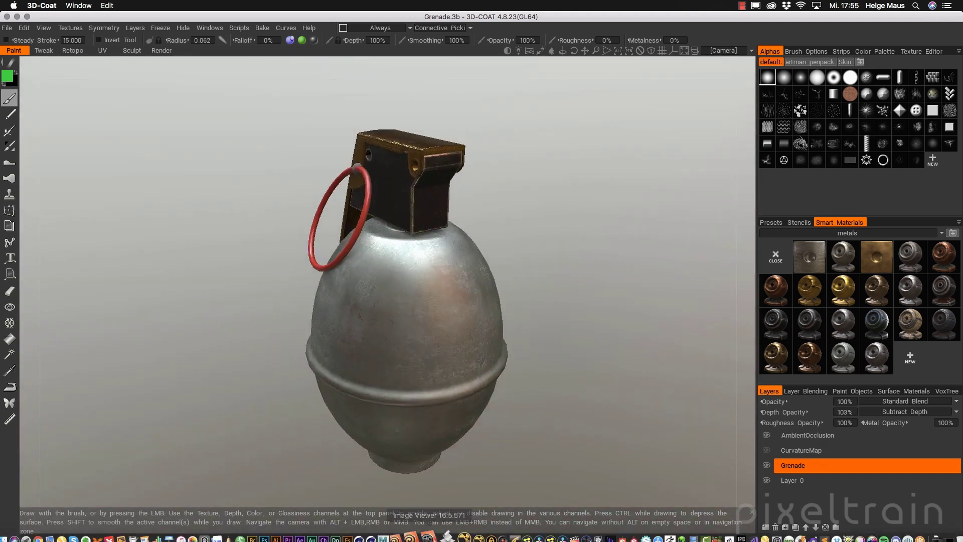
pyautogui.click(385, 529)
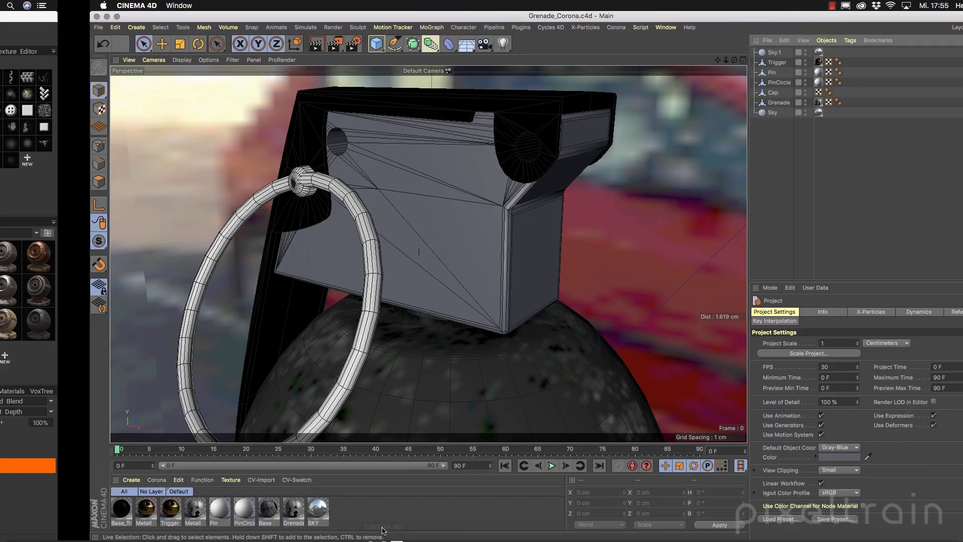
pyautogui.scroll(-5, 383, 326)
pyautogui.keyDown('alt'); pyautogui.moveTo(434, 355); pyautogui.dragTo(390, 230, button='middle'); pyautogui.keyUp('alt')
pyautogui.moveTo(404, 247)
pyautogui.keyDown('alt'); pyautogui.mouseDown()
pyautogui.moveTo(318, 255)
pyautogui.moveTo(404, 244)
pyautogui.moveTo(392, 260)
pyautogui.mouseUp(); pyautogui.keyUp('alt')
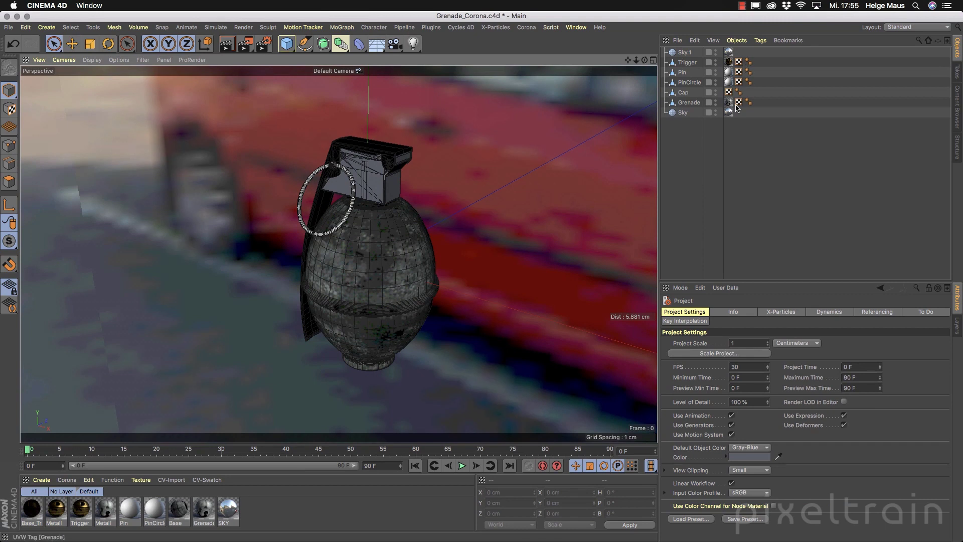
# Switch to 3D-Coat, show the PinCircle UV set in the UV room, and return to the Paint room
pyautogui.moveTo(390, 537)
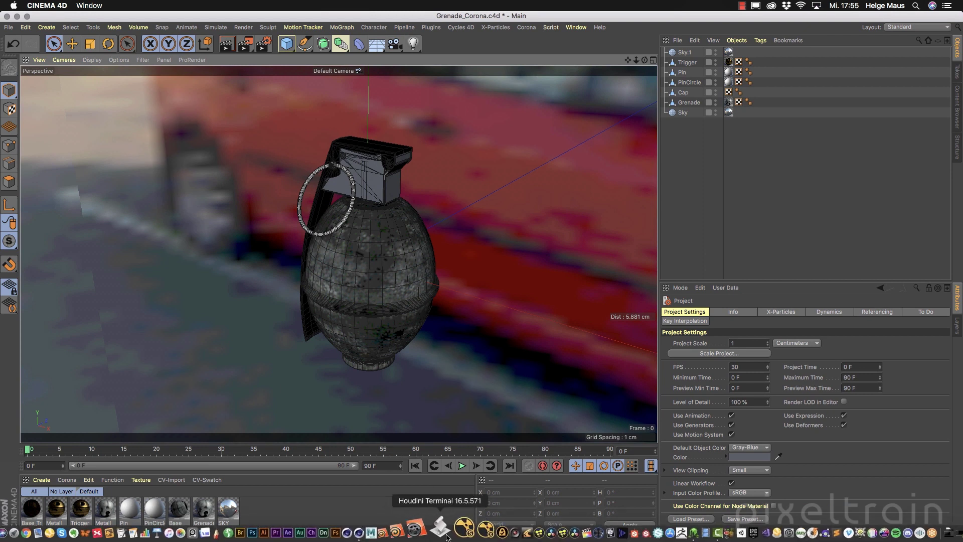
pyautogui.click(670, 526)
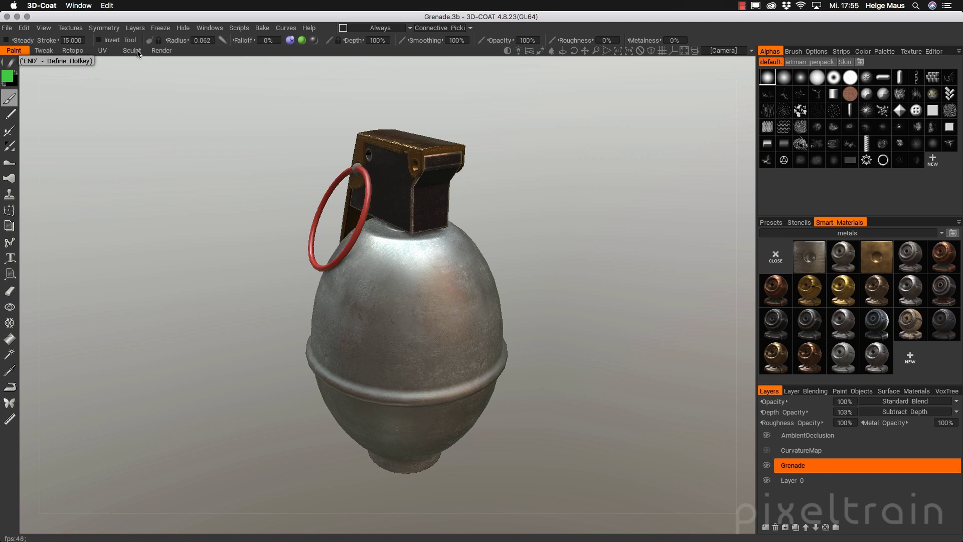
pyautogui.click(105, 51)
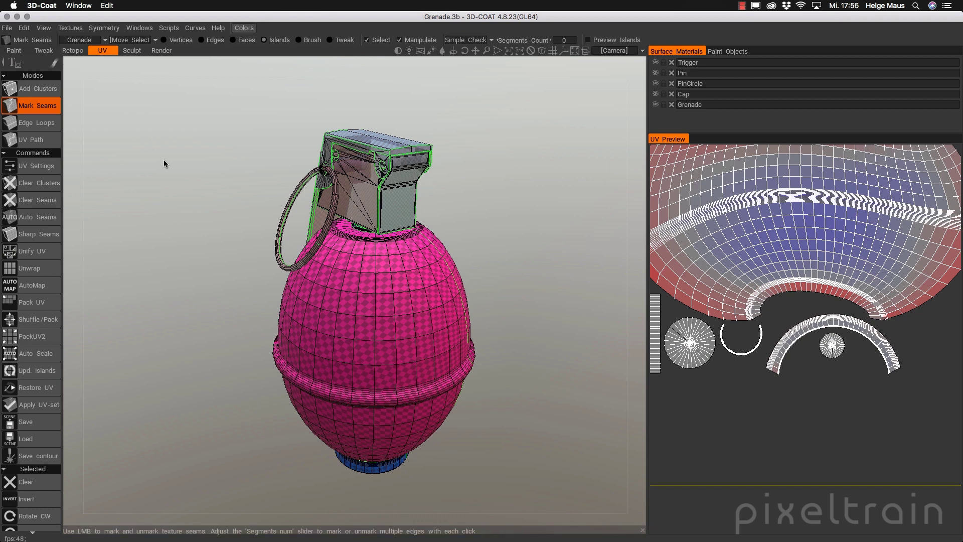
pyautogui.click(106, 40)
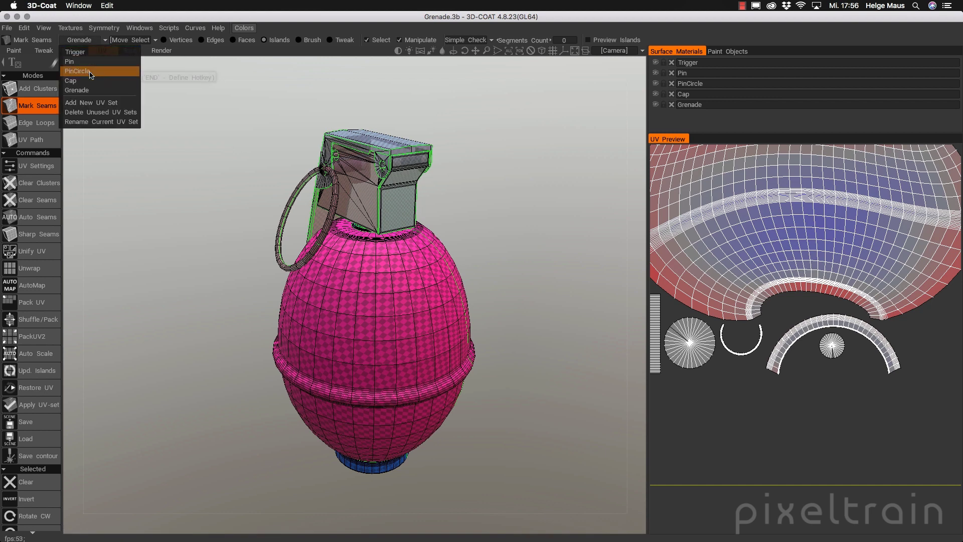
pyautogui.click(92, 72)
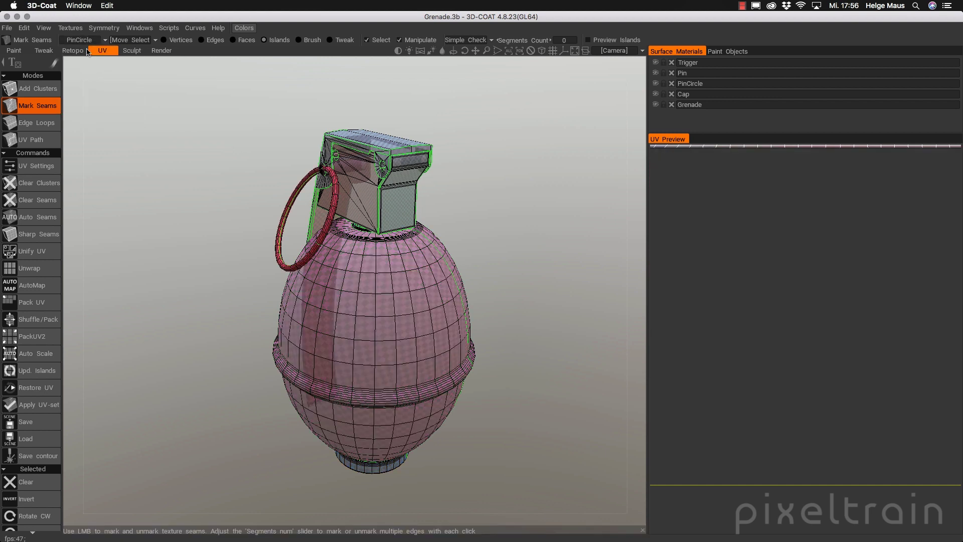
pyautogui.click(14, 50)
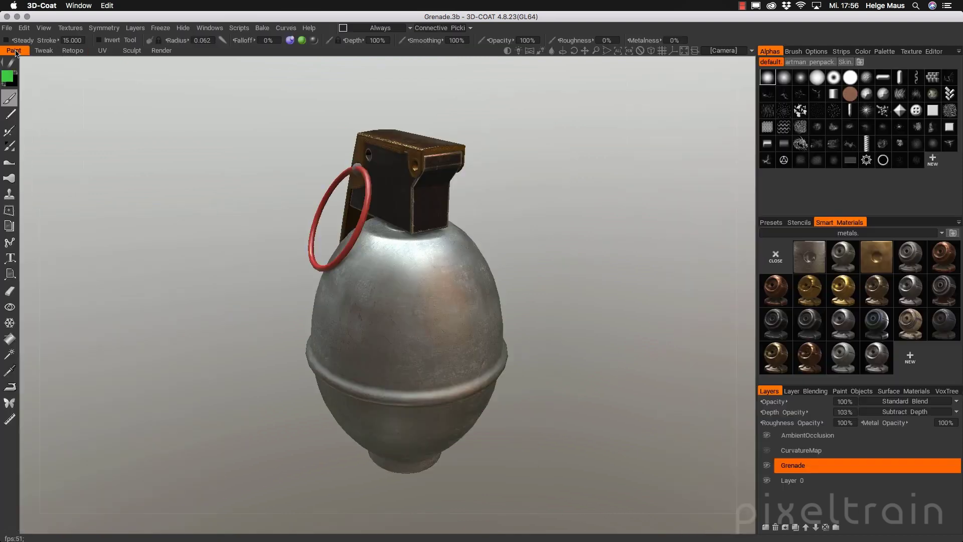
# Show the default smart materials category and inspect the painted grenade from several sides
pyautogui.moveTo(367, 321)
pyautogui.keyDown('alt'); pyautogui.mouseDown()
pyautogui.moveTo(370, 312)
pyautogui.moveTo(381, 324)
pyautogui.moveTo(369, 309)
pyautogui.mouseUp(); pyautogui.keyUp('alt')
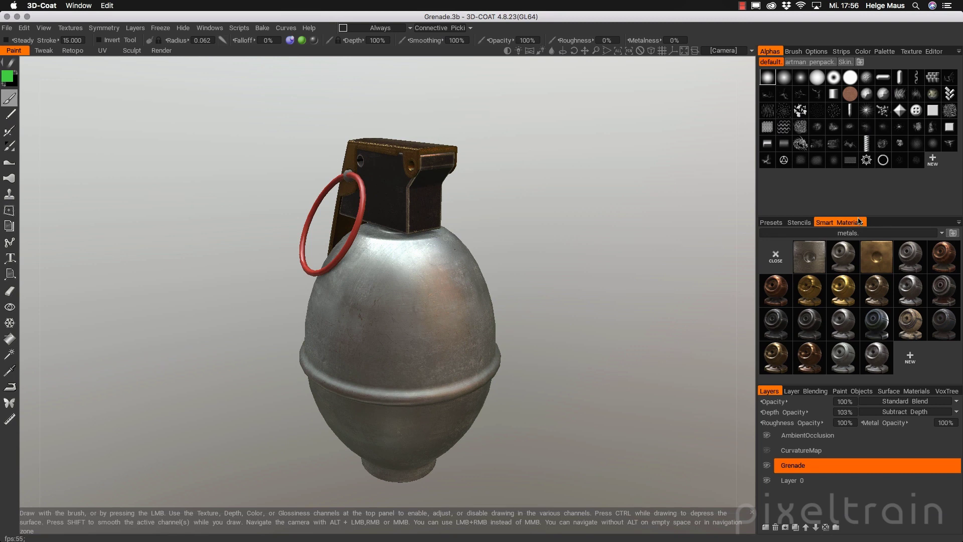
pyautogui.click(852, 234)
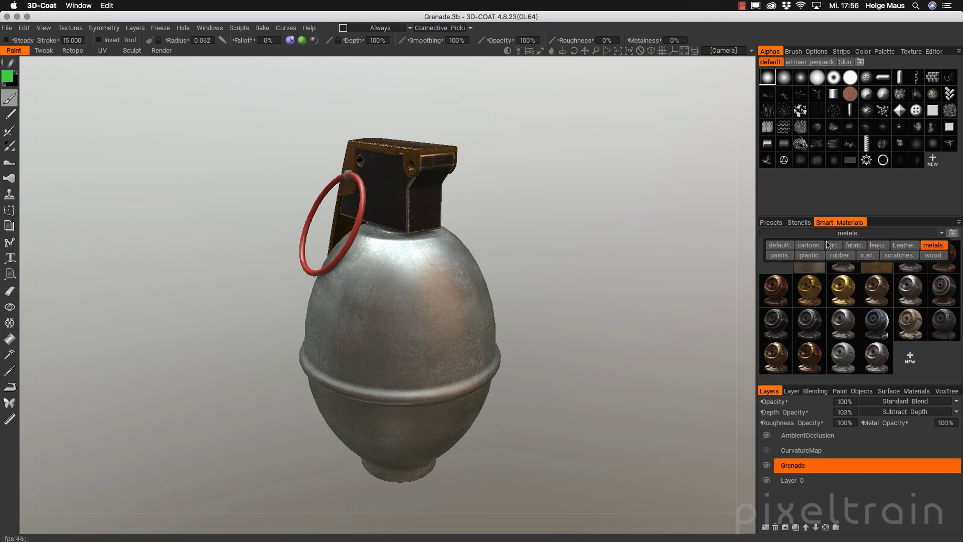
pyautogui.click(787, 246)
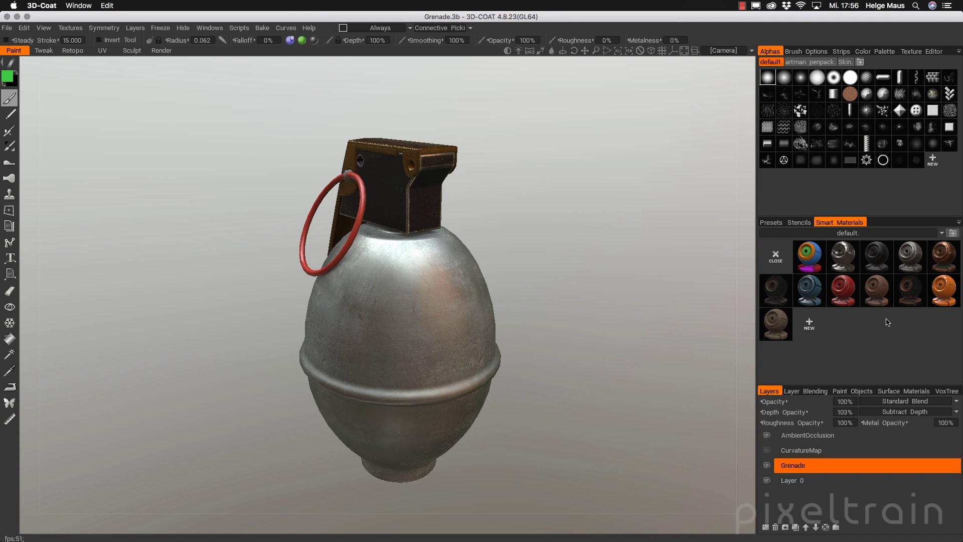
pyautogui.moveTo(420, 294)
pyautogui.keyDown('alt'); pyautogui.mouseDown()
pyautogui.moveTo(519, 312)
pyautogui.moveTo(271, 314)
pyautogui.moveTo(507, 319)
pyautogui.moveTo(604, 293)
pyautogui.moveTo(632, 269)
pyautogui.moveTo(574, 271)
pyautogui.moveTo(580, 284)
pyautogui.mouseUp(); pyautogui.keyUp('alt')
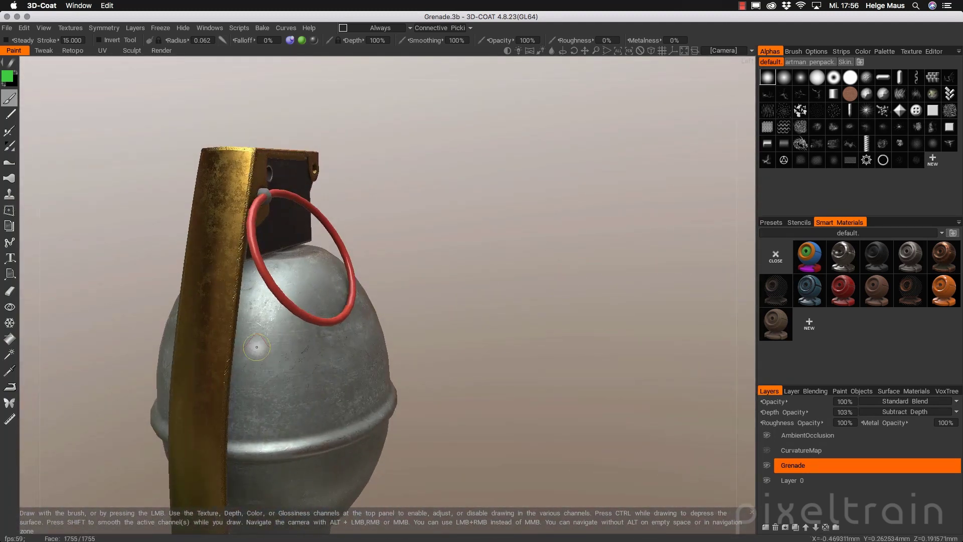
pyautogui.keyDown('alt'); pyautogui.moveTo(322, 324); pyautogui.dragTo(211, 328); pyautogui.keyUp('alt')
pyautogui.keyDown('alt'); pyautogui.moveTo(442, 376); pyautogui.dragTo(471, 335, button='middle'); pyautogui.keyUp('alt')
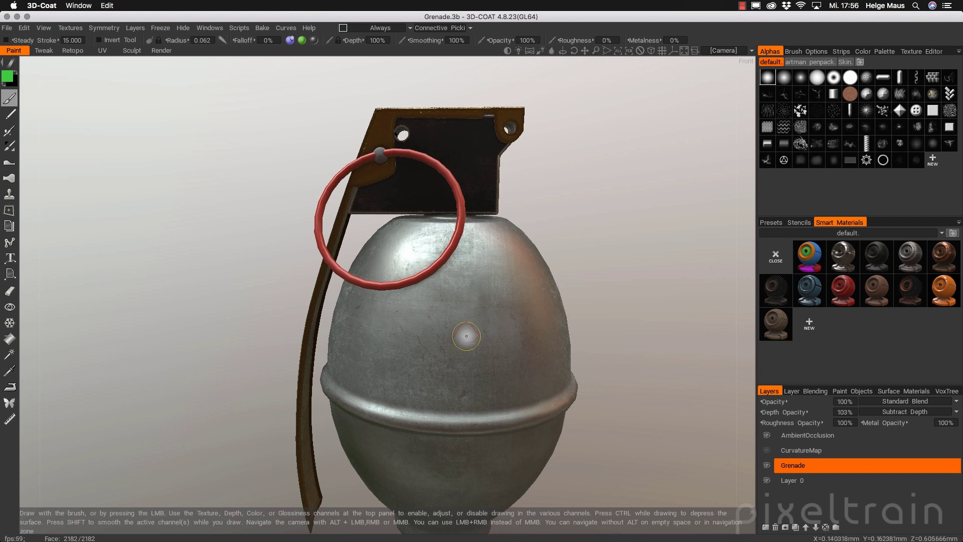
# Switch to Cinema 4D and load the pix_corona (User) layout
pyautogui.click(384, 534)
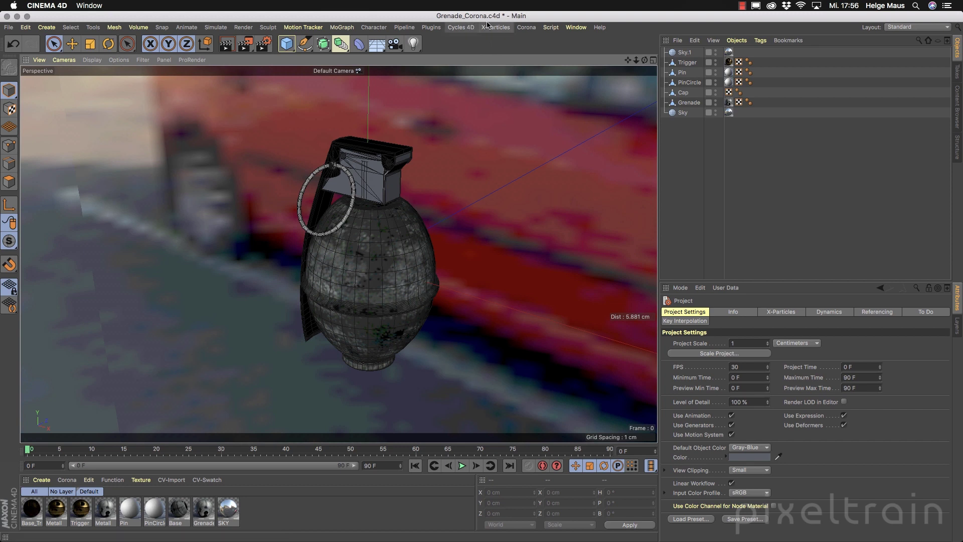
pyautogui.keyDown('alt'); pyautogui.moveTo(370, 296); pyautogui.dragTo(466, 271); pyautogui.keyUp('alt')
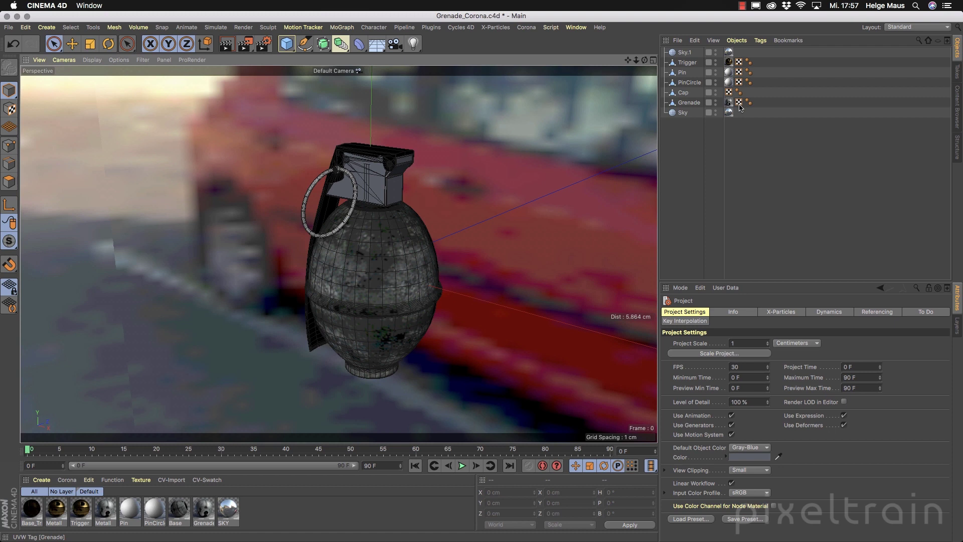
pyautogui.click(912, 27)
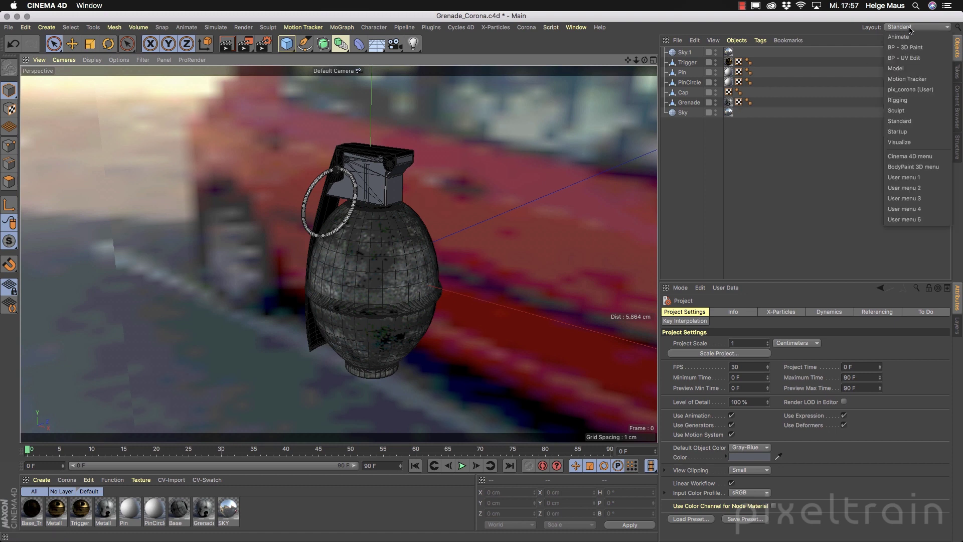
pyautogui.click(913, 90)
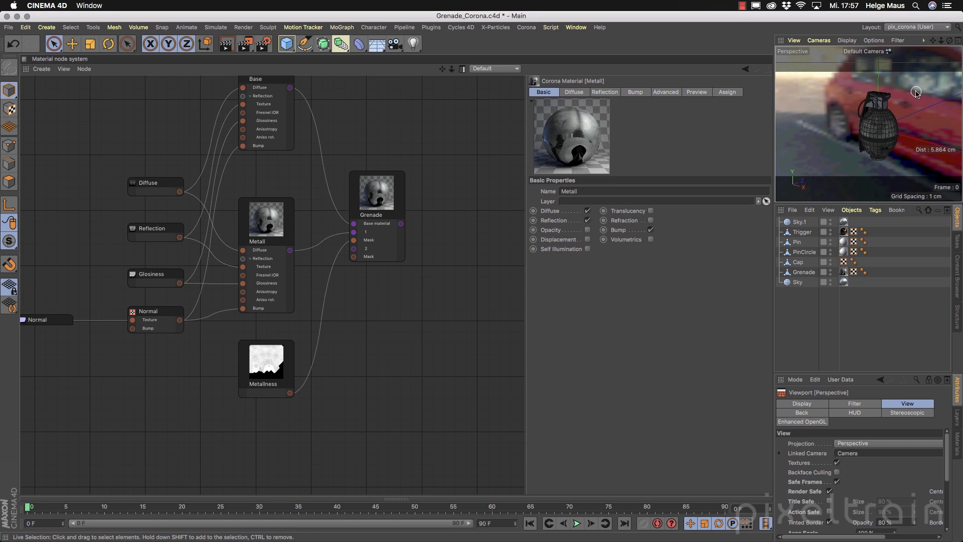
# Start an interactive Corona render and examine the upper part of the grenade up close
pyautogui.click(526, 28)
pyautogui.click(555, 155)
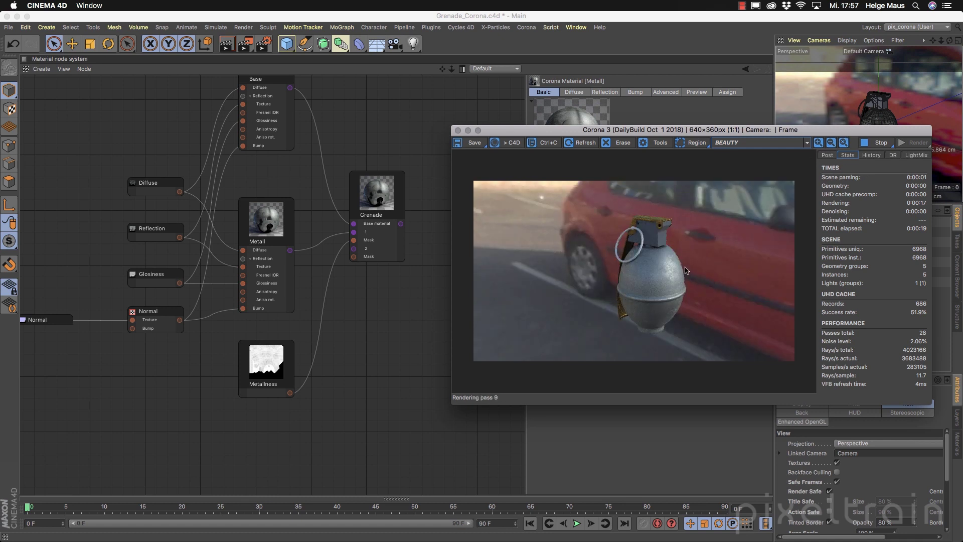
pyautogui.moveTo(828, 129); pyautogui.dragTo(675, 103)
pyautogui.keyDown('alt'); pyautogui.moveTo(905, 128); pyautogui.dragTo(883, 129); pyautogui.keyUp('alt')
pyautogui.scroll(7, 882, 128)
pyautogui.keyDown('alt'); pyautogui.moveTo(881, 128); pyautogui.dragTo(885, 146, button='middle'); pyautogui.keyUp('alt')
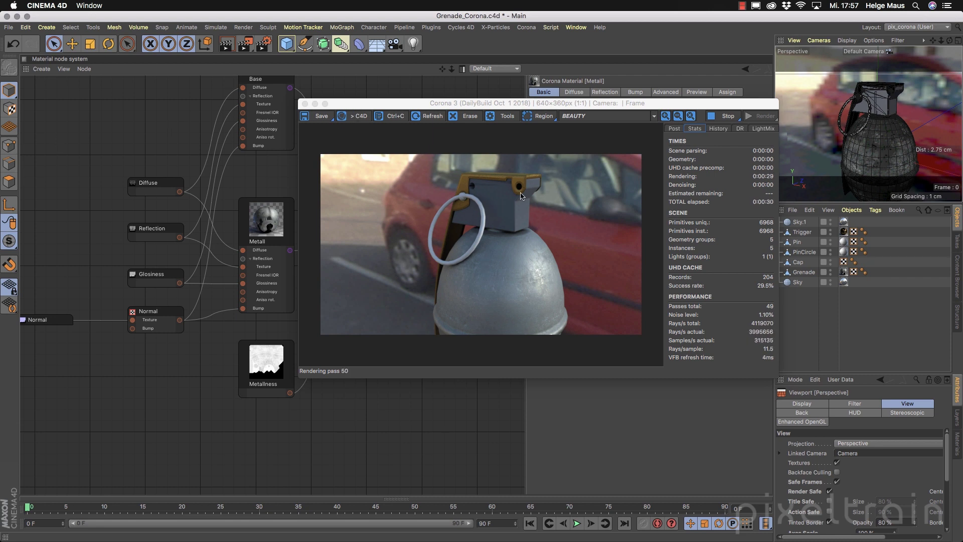
pyautogui.moveTo(853, 146)
pyautogui.keyDown('alt'); pyautogui.mouseDown()
pyautogui.moveTo(867, 148)
pyautogui.moveTo(854, 148)
pyautogui.mouseUp(); pyautogui.keyUp('alt')
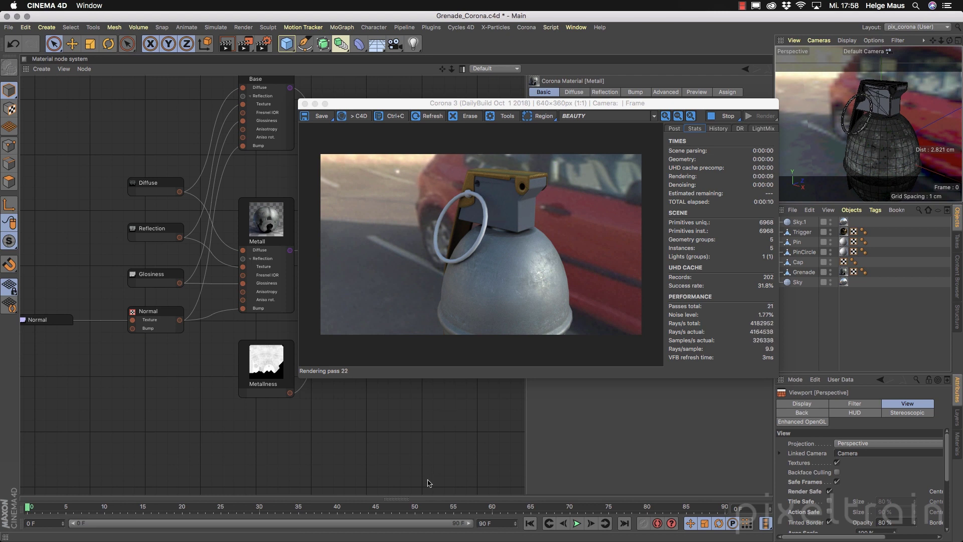
# Switch to 3D-Coat and examine the painted grenade's surfaces and lighting against the courtyard environment
pyautogui.moveTo(415, 536)
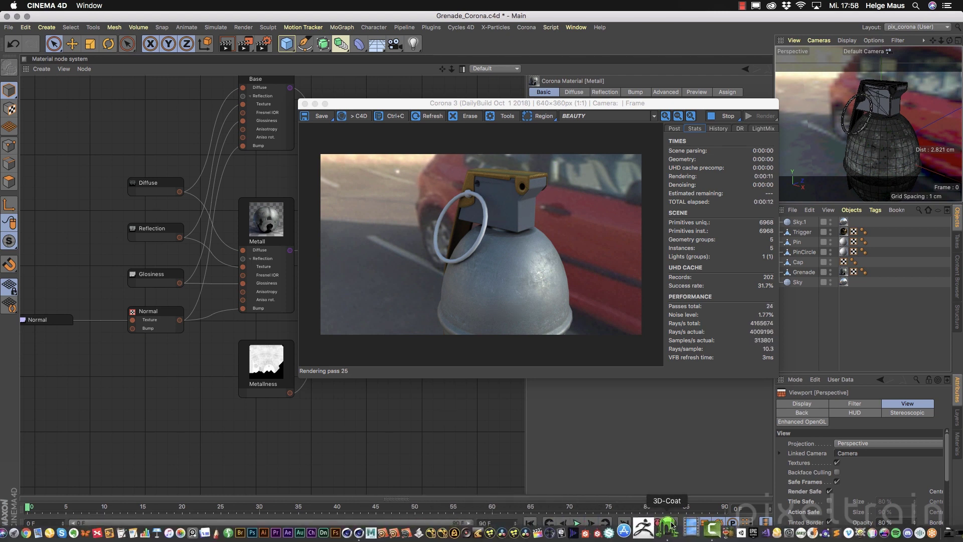
pyautogui.click(667, 532)
pyautogui.keyDown('alt'); pyautogui.moveTo(459, 192); pyautogui.dragTo(481, 176, button='right'); pyautogui.keyUp('alt')
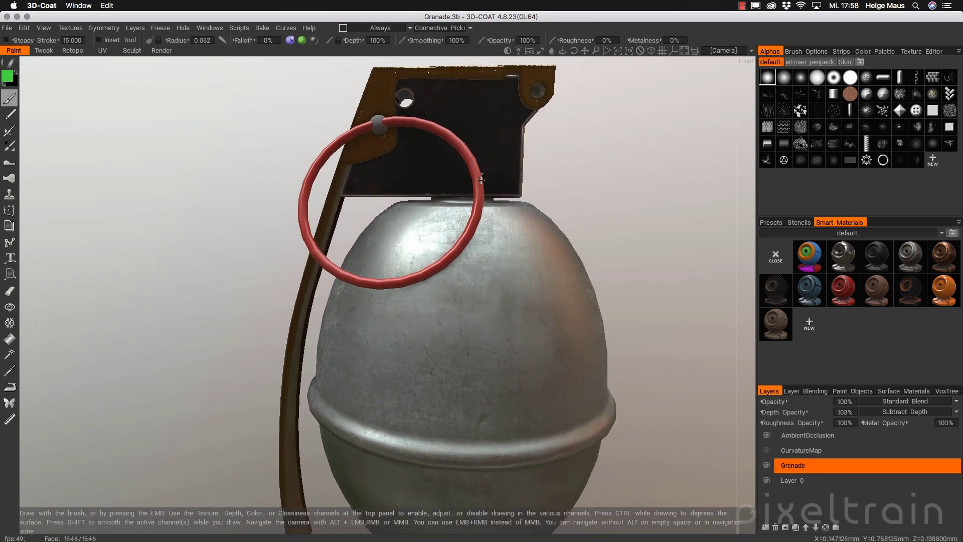
pyautogui.keyDown('alt'); pyautogui.moveTo(482, 176); pyautogui.dragTo(462, 266, button='middle'); pyautogui.keyUp('alt')
pyautogui.keyDown('alt'); pyautogui.moveTo(464, 267); pyautogui.dragTo(354, 262); pyautogui.keyUp('alt')
pyautogui.keyDown('shift'); pyautogui.moveTo(510, 128); pyautogui.dragTo(128, 132, button='right'); pyautogui.keyUp('shift')
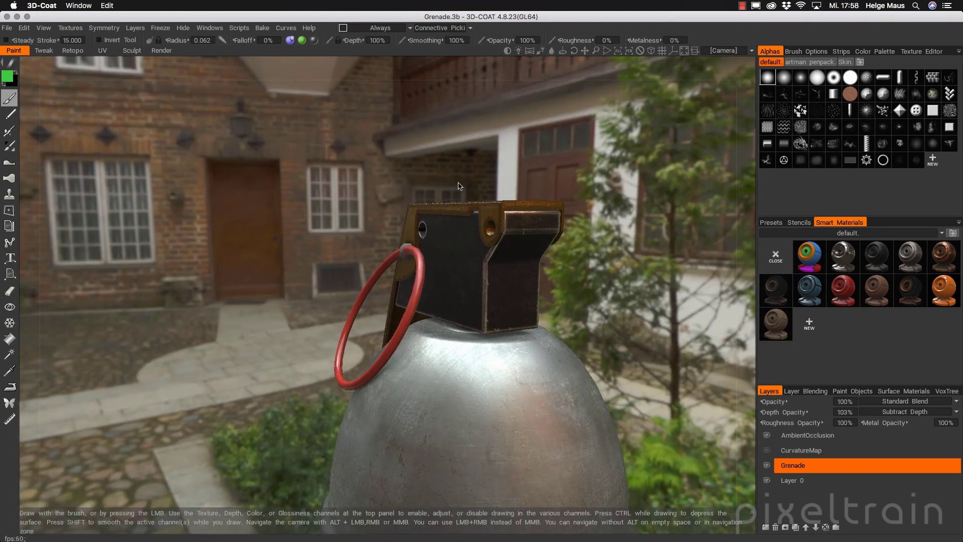
pyautogui.moveTo(356, 132)
pyautogui.keyDown('alt'); pyautogui.mouseDown(button='right')
pyautogui.moveTo(382, 134)
pyautogui.moveTo(347, 135)
pyautogui.mouseUp(button='right'); pyautogui.keyUp('alt')
pyautogui.keyDown('alt'); pyautogui.moveTo(653, 293); pyautogui.dragTo(595, 274); pyautogui.keyUp('alt')
pyautogui.keyDown('alt'); pyautogui.moveTo(619, 217); pyautogui.dragTo(640, 215); pyautogui.keyUp('alt')
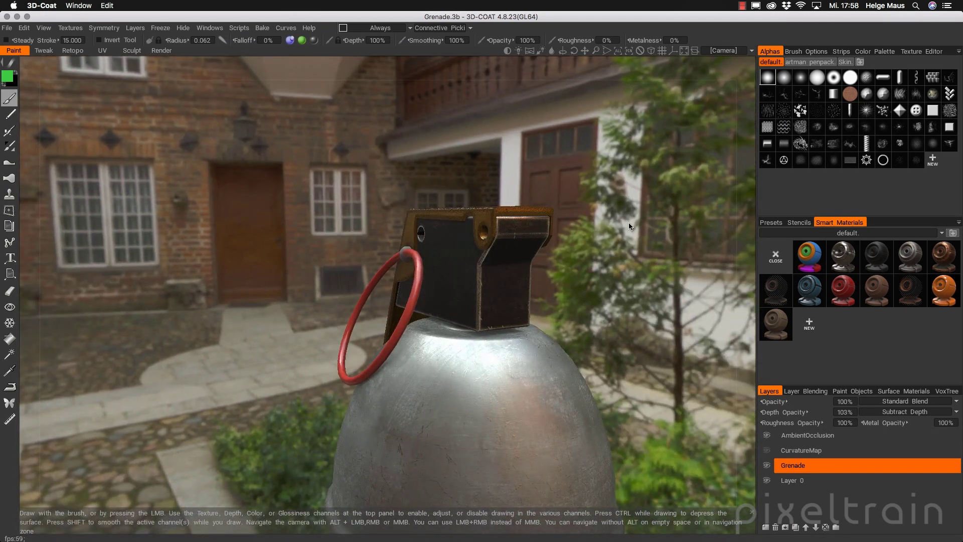
pyautogui.scroll(-3, 523, 127)
pyautogui.moveTo(551, 276)
pyautogui.keyDown('alt'); pyautogui.mouseDown()
pyautogui.moveTo(512, 282)
pyautogui.moveTo(493, 247)
pyautogui.moveTo(540, 234)
pyautogui.moveTo(523, 289)
pyautogui.mouseUp(); pyautogui.keyUp('alt')
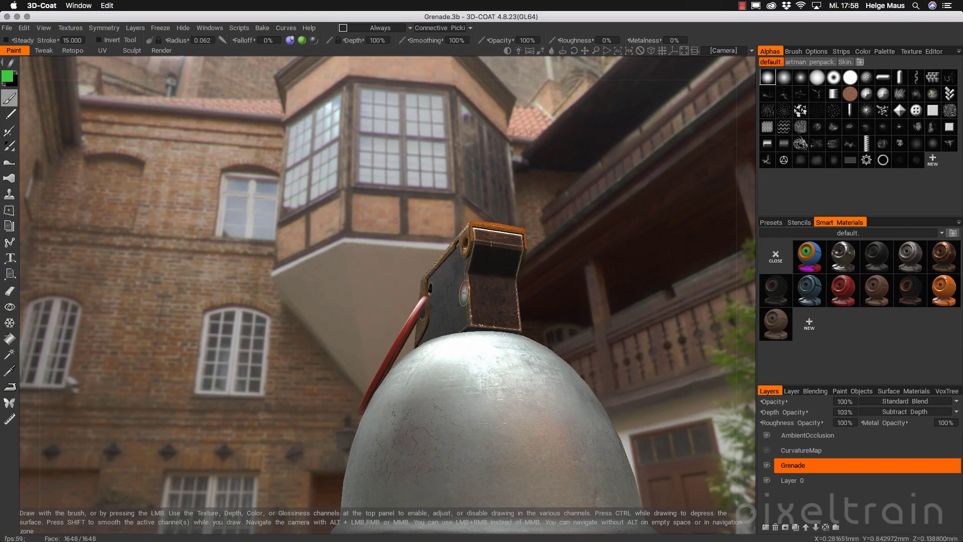
pyautogui.keyDown('alt'); pyautogui.moveTo(468, 312); pyautogui.dragTo(621, 330); pyautogui.keyUp('alt')
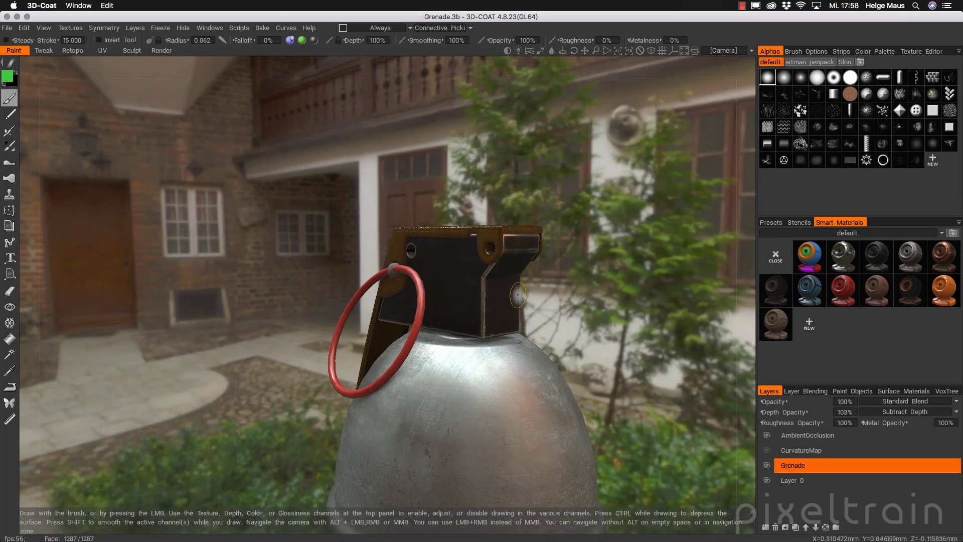
# Switch to Cinema 4D, stop the interactive Corona render and close its frame buffer
pyautogui.press('super+Tab')
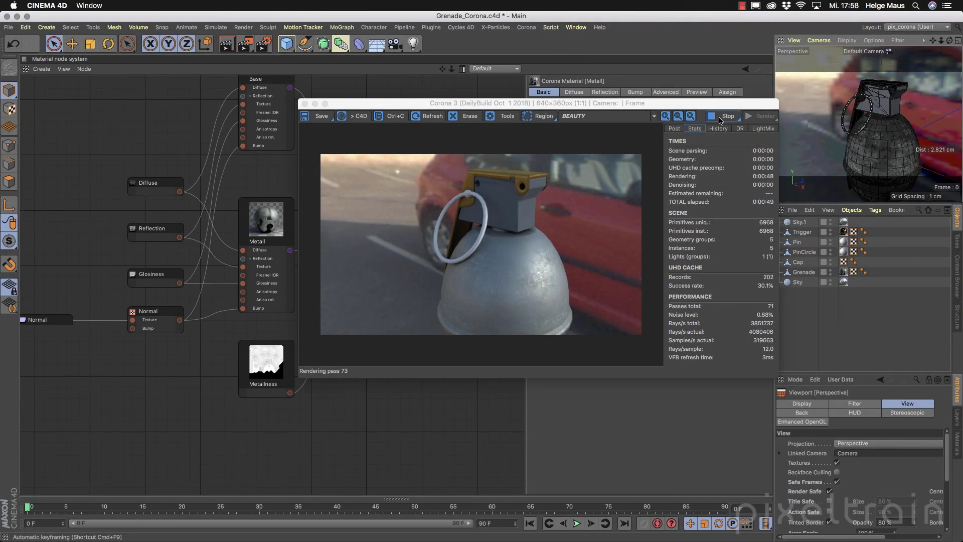
pyautogui.click(723, 116)
pyautogui.click(305, 104)
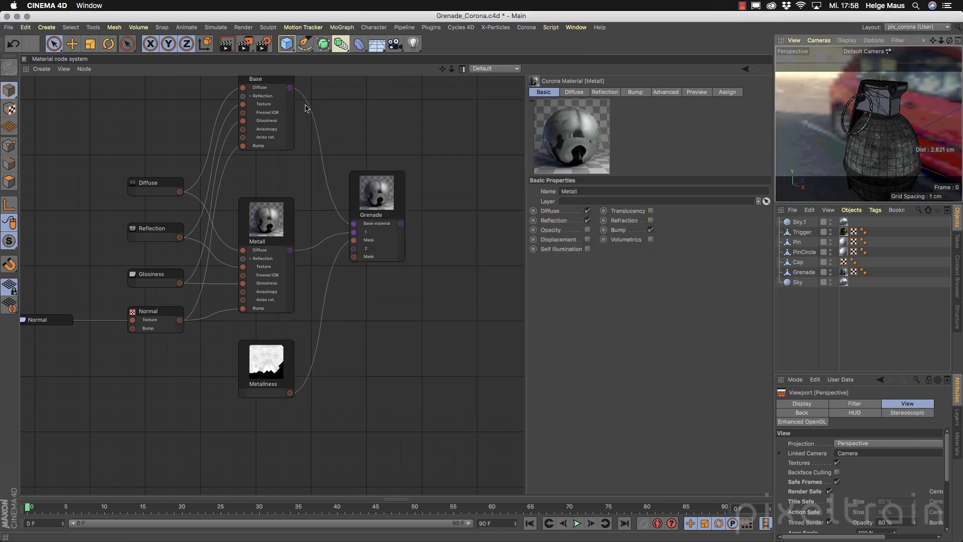
# Duplicate the Base and Metall material nodes and place the copies one above the other below the existing network
pyautogui.keyDown('alt'); pyautogui.moveTo(306, 104); pyautogui.dragTo(329, 164, button='middle'); pyautogui.keyUp('alt')
pyautogui.click(321, 101)
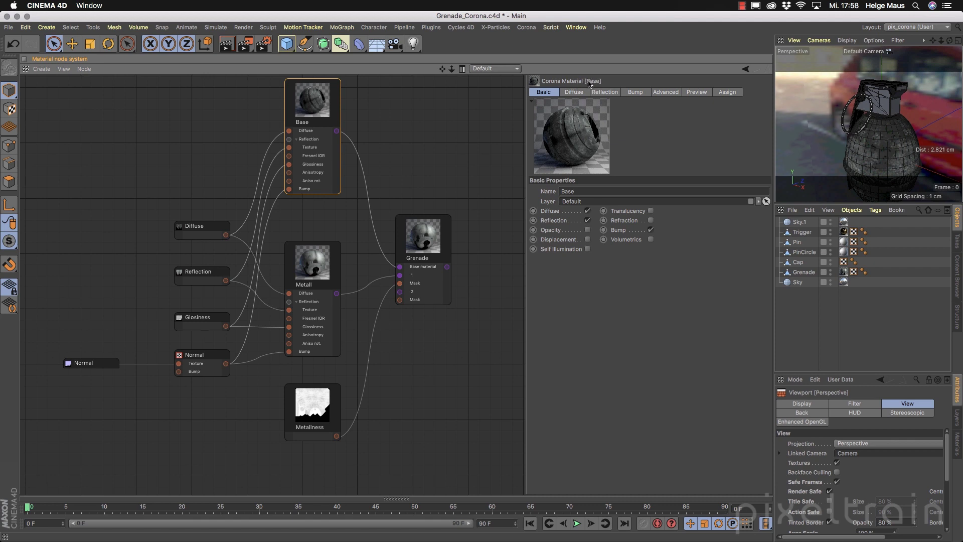
pyautogui.scroll(-5, 443, 365)
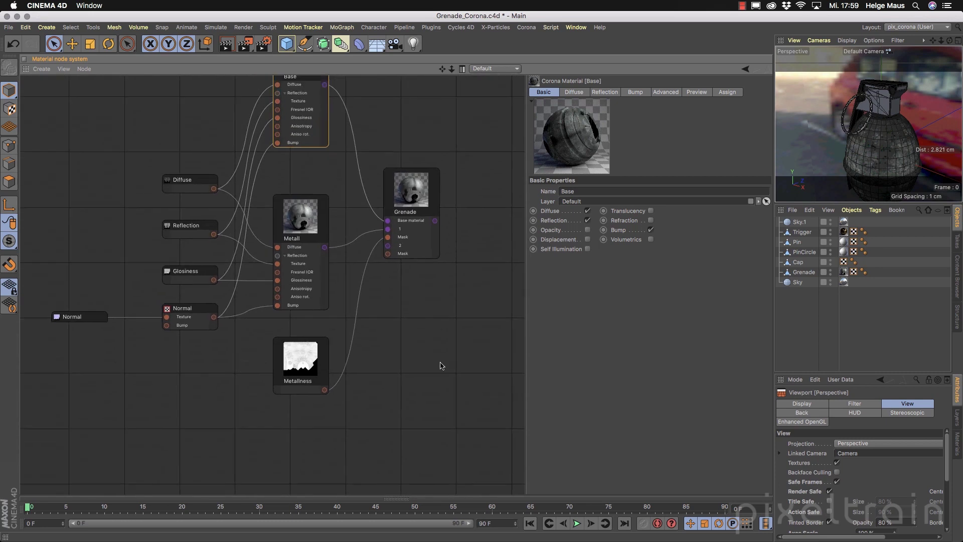
pyautogui.keyDown('ctrl'); pyautogui.moveTo(325, 144); pyautogui.dragTo(191, 498); pyautogui.keyUp('ctrl')
pyautogui.keyDown('ctrl'); pyautogui.moveTo(324, 307); pyautogui.dragTo(282, 526); pyautogui.keyUp('ctrl')
pyautogui.keyDown('alt'); pyautogui.moveTo(359, 450); pyautogui.dragTo(407, 249, button='middle'); pyautogui.keyUp('alt')
pyautogui.moveTo(295, 247); pyautogui.dragTo(310, 465)
pyautogui.moveTo(224, 216); pyautogui.dragTo(330, 324)
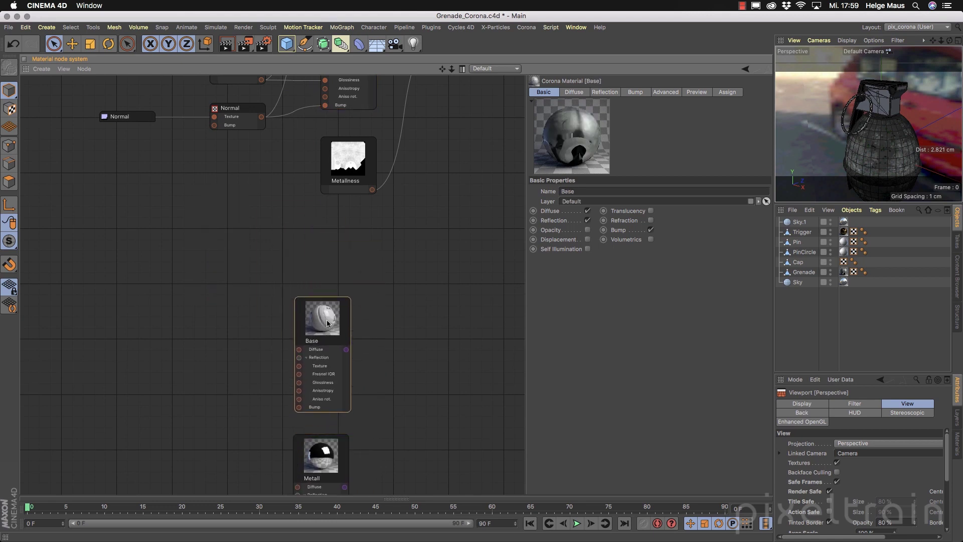
# Add a new Corona Layered Material node to the right of the duplicated Base and Metall nodes
pyautogui.moveTo(417, 317); pyautogui.dragTo(361, 301, button='middle')
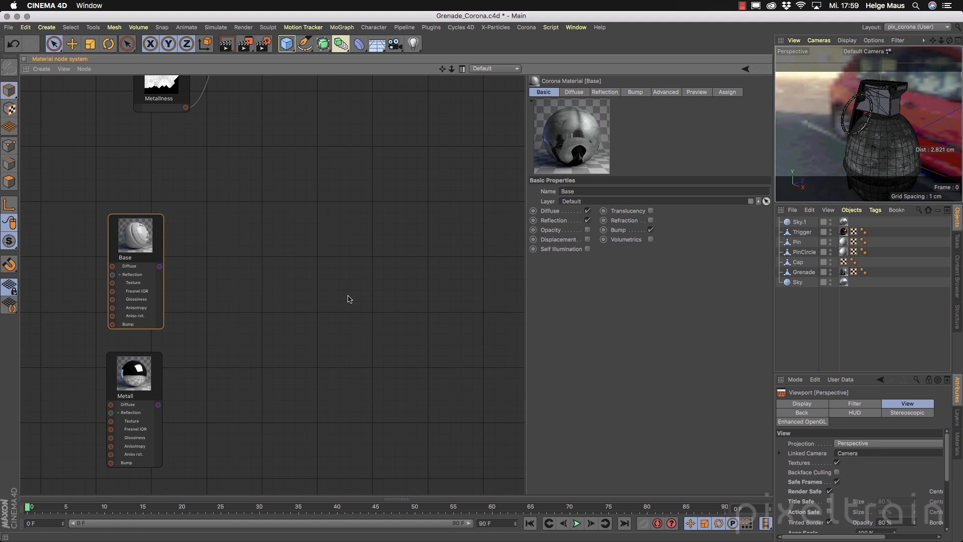
pyautogui.rightClick(311, 232)
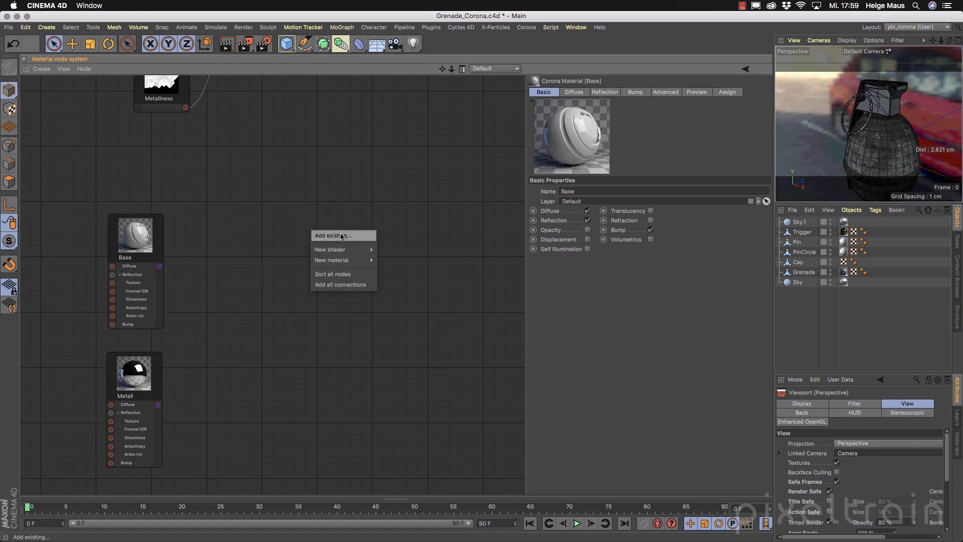
pyautogui.moveTo(337, 260)
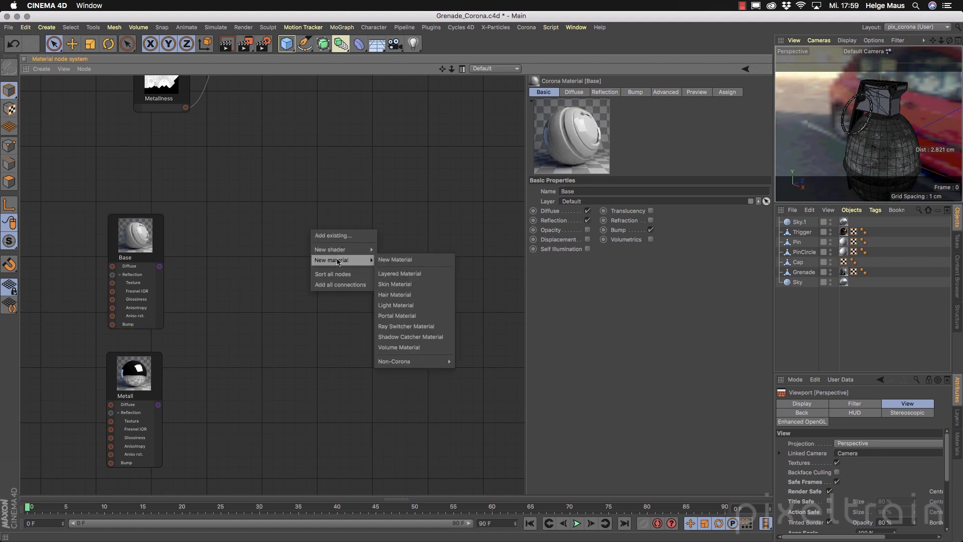
pyautogui.click(420, 276)
pyautogui.moveTo(332, 235); pyautogui.dragTo(334, 310)
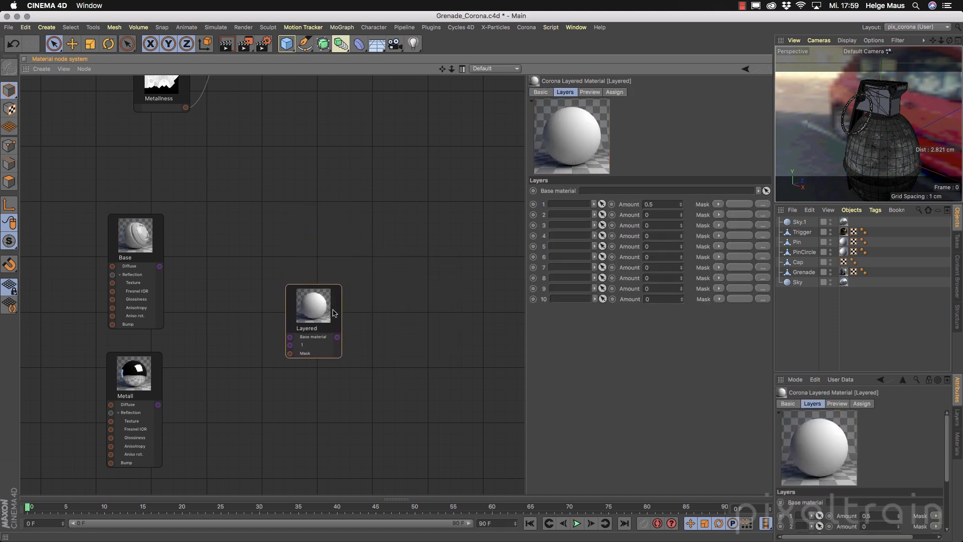
# Rename the layered material to Cap and assign it to the grenade's Cap object in the viewport
pyautogui.click(542, 92)
pyautogui.moveTo(575, 191); pyautogui.dragTo(514, 191)
pyautogui.write('Cap')
pyautogui.press('Return')
pyautogui.moveTo(572, 138); pyautogui.dragTo(888, 108)
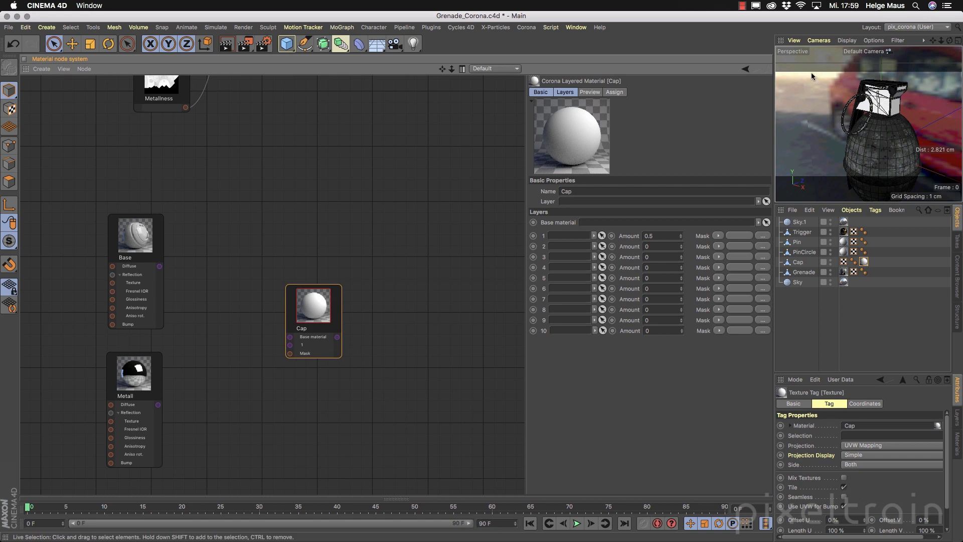
# Set the Cap material's first layer amount to 0 and connect the duplicated Base node to its base material input
pyautogui.moveTo(310, 315); pyautogui.dragTo(317, 315)
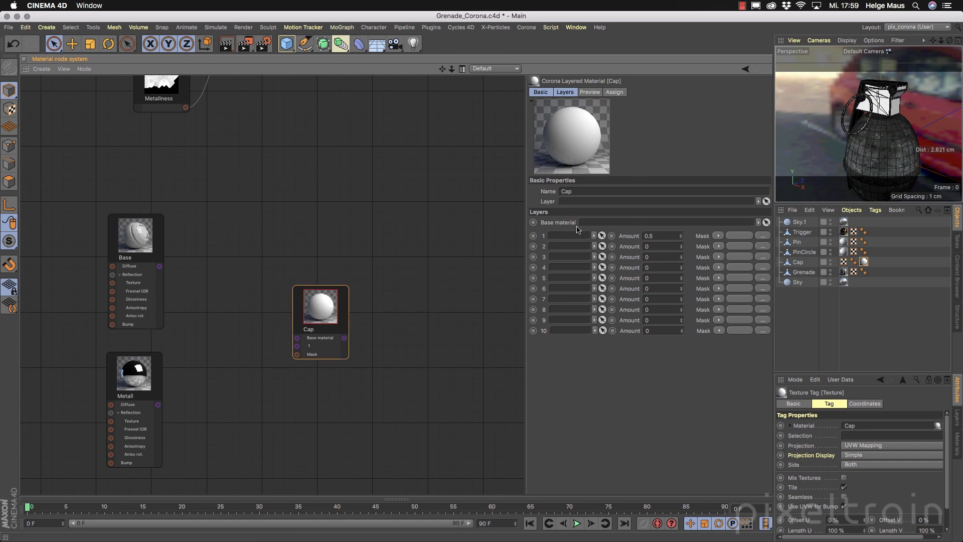
pyautogui.click(565, 92)
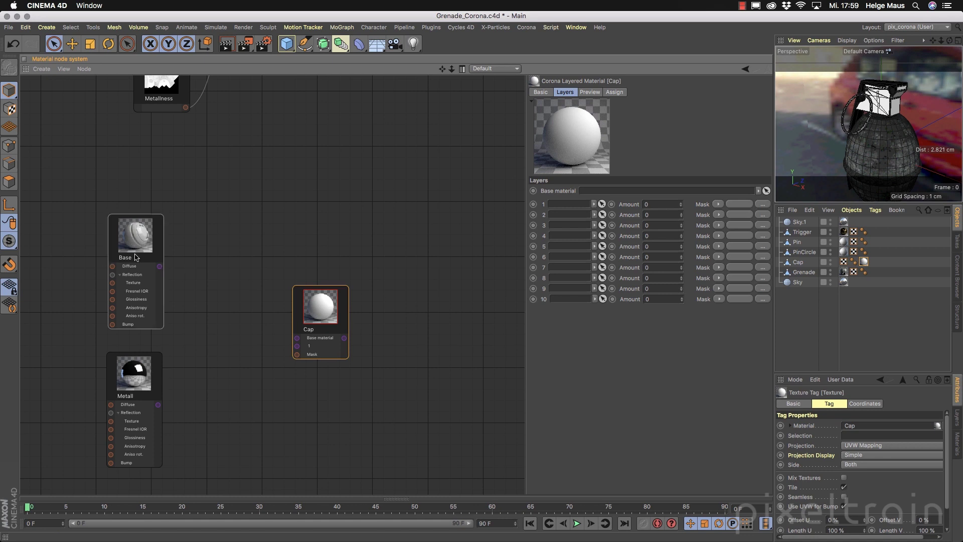
pyautogui.moveTo(151, 244); pyautogui.dragTo(297, 337)
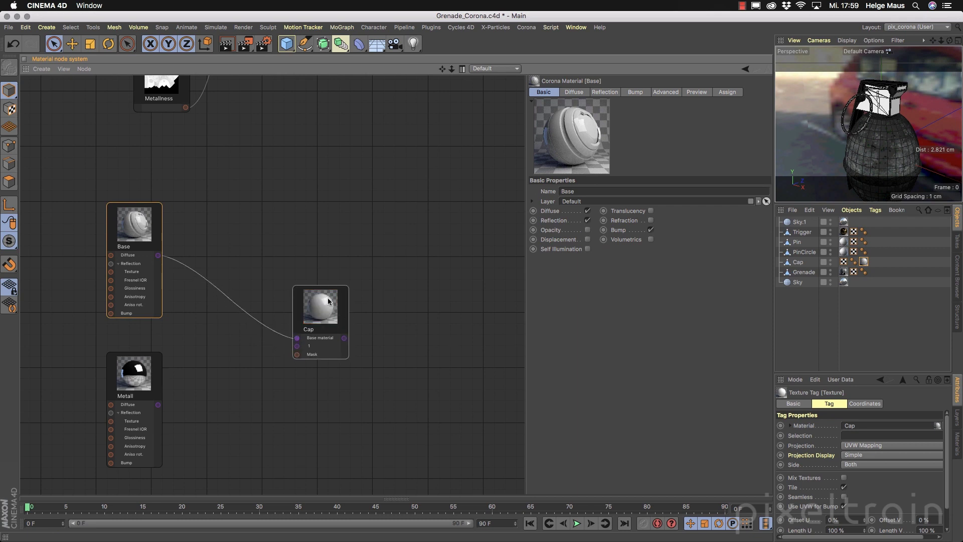
# Start an interactive Corona render of the grenade's upper part and move its frame buffer clear of the nodes
pyautogui.click(526, 27)
pyautogui.click(554, 155)
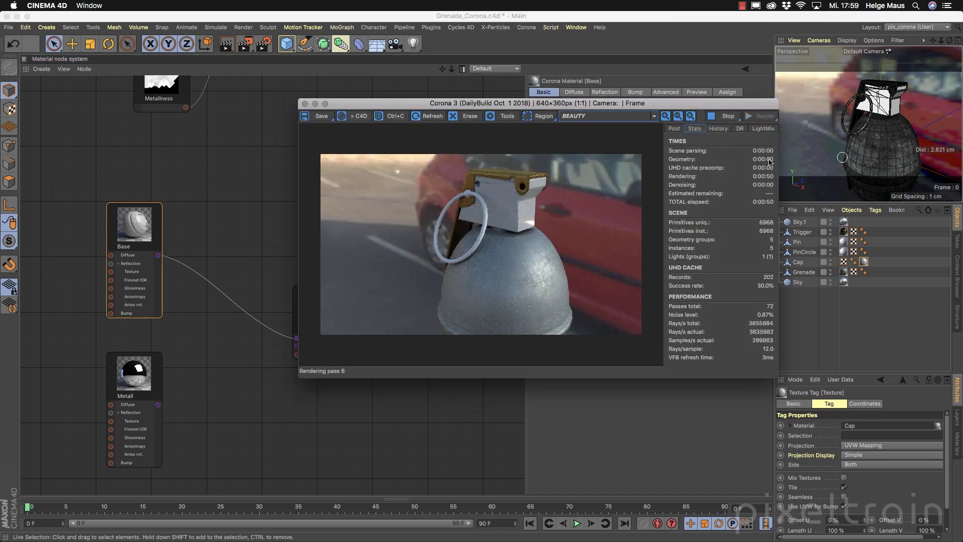
pyautogui.keyDown('alt'); pyautogui.moveTo(891, 111); pyautogui.dragTo(888, 107); pyautogui.keyUp('alt')
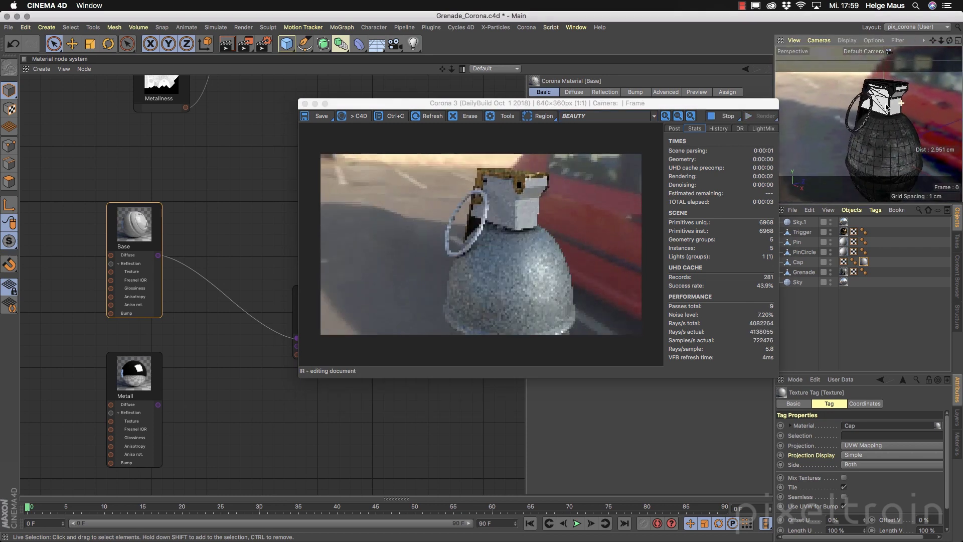
pyautogui.moveTo(358, 108); pyautogui.dragTo(529, 227)
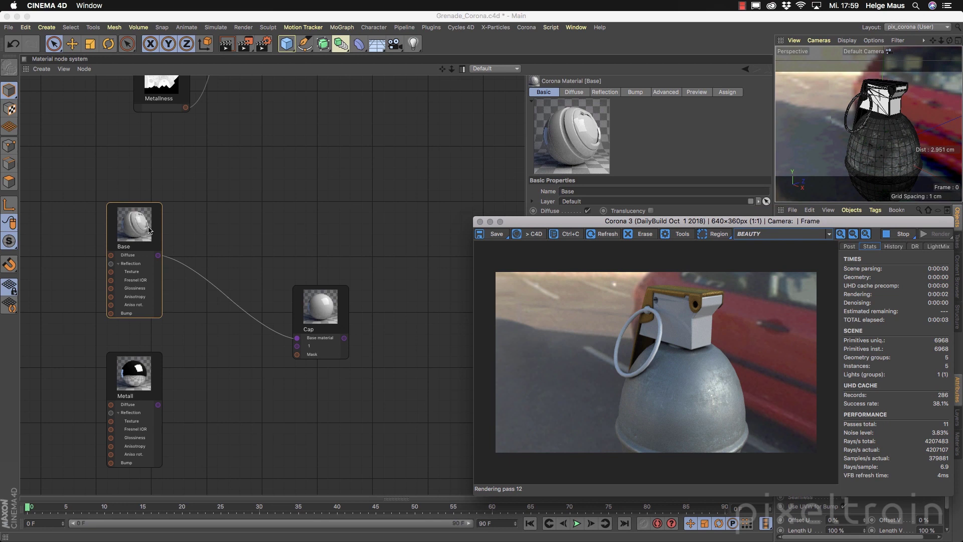
# Load Grenade_Cap_diffuse.exr as a bitmap shader without copying it to the project, and place its node beside the duplicated Base node
pyautogui.click(241, 224)
pyautogui.moveTo(135, 224); pyautogui.dragTo(198, 211)
pyautogui.keyDown('alt'); pyautogui.moveTo(163, 193); pyautogui.dragTo(319, 213, button='middle'); pyautogui.keyUp('alt')
pyautogui.click(147, 188)
pyautogui.rightClick(144, 187)
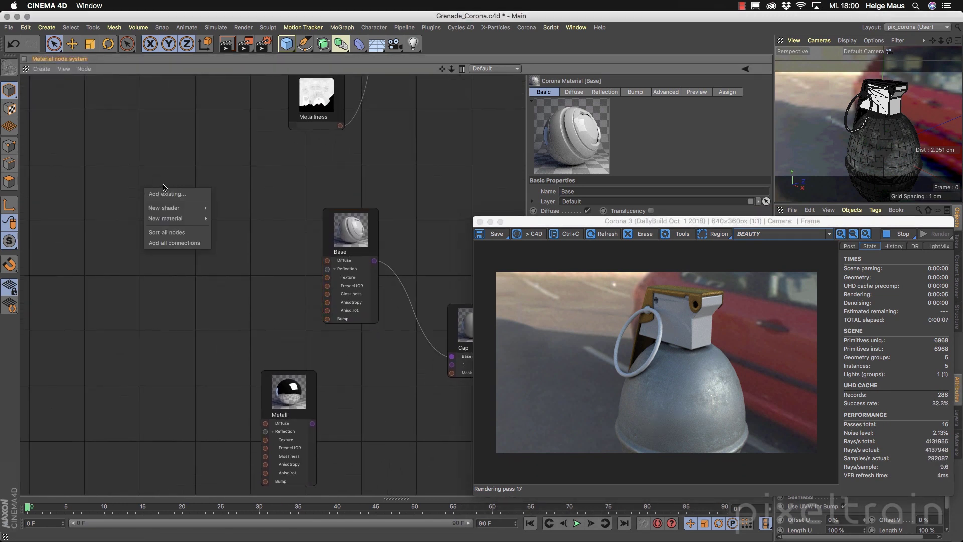
pyautogui.moveTo(181, 207)
pyautogui.click(245, 212)
pyautogui.moveTo(230, 379); pyautogui.dragTo(319, 369)
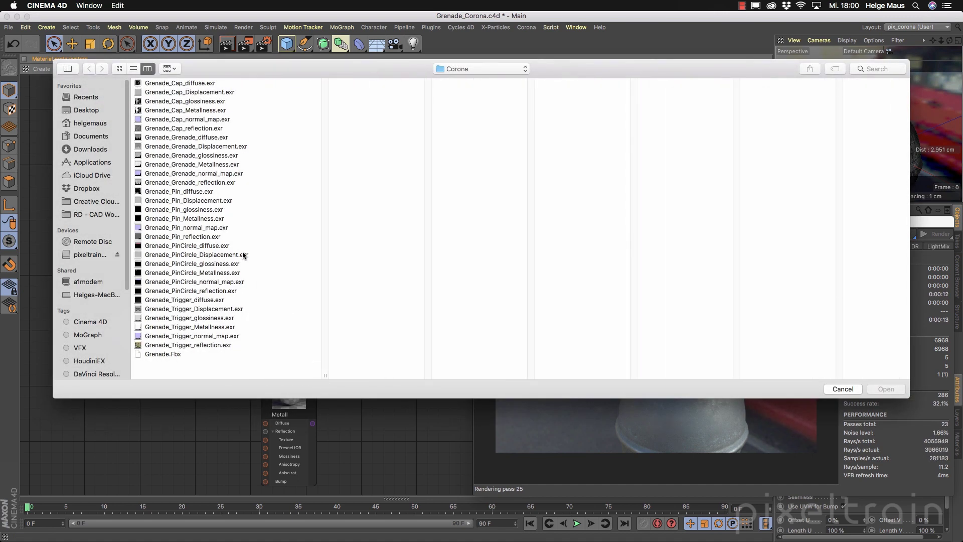
pyautogui.click(199, 84)
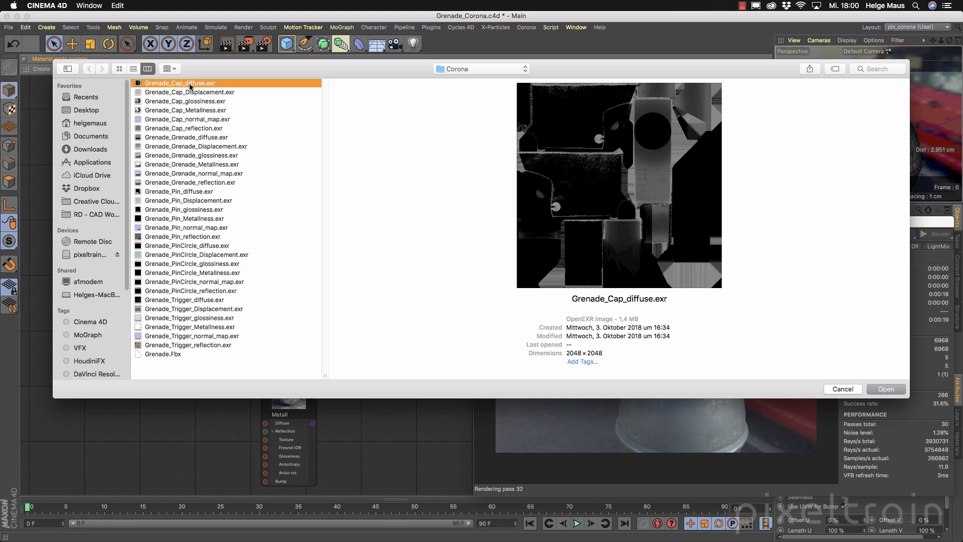
pyautogui.press('Return')
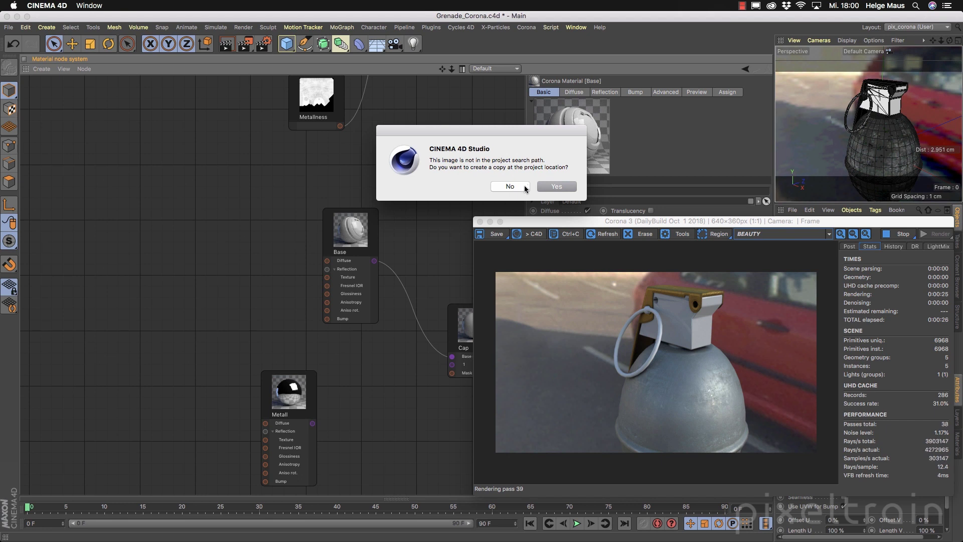
pyautogui.click(520, 188)
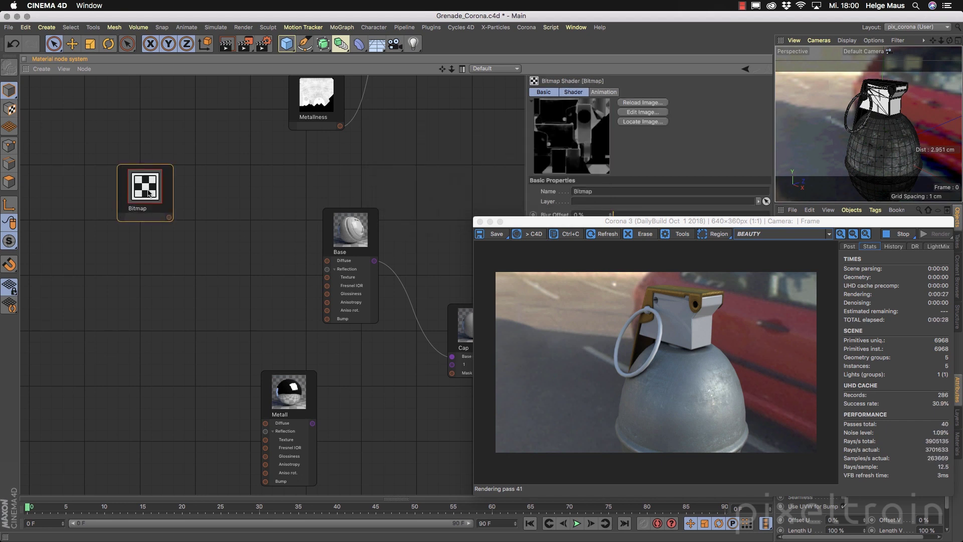
pyautogui.moveTo(165, 186); pyautogui.dragTo(229, 210)
# Set the diffuse bitmap's color profile to sRGB and connect it to the Base material's Diffuse input
pyautogui.moveTo(561, 224); pyautogui.dragTo(512, 307)
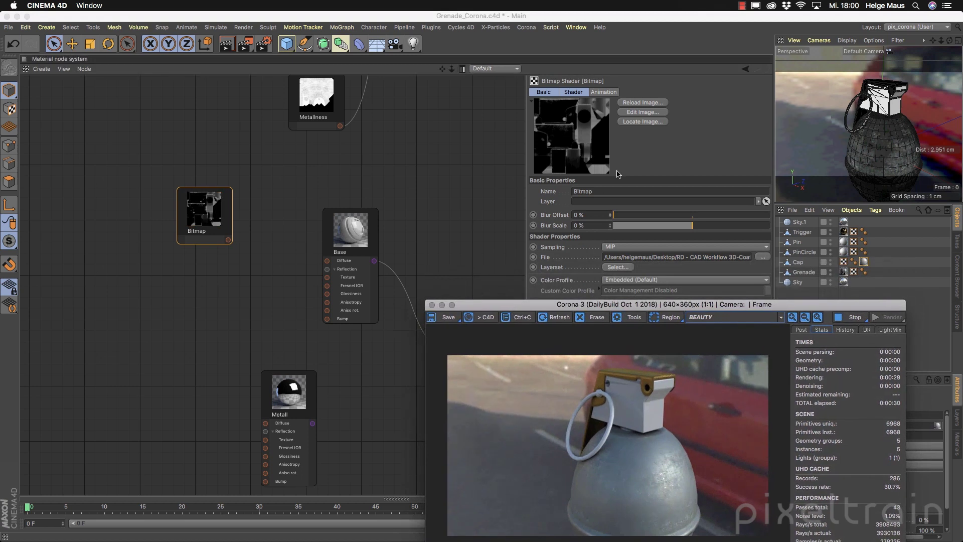
pyautogui.click(573, 93)
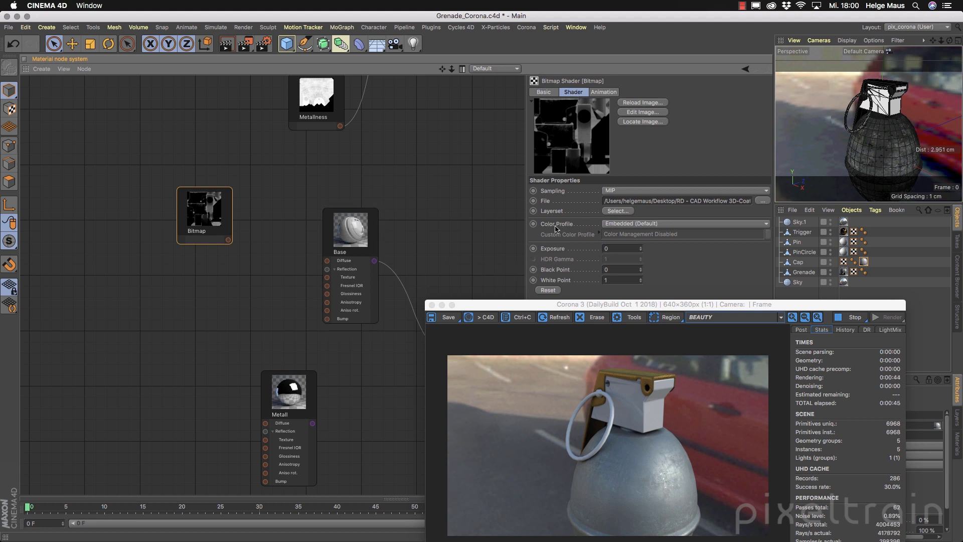
pyautogui.click(718, 223)
pyautogui.click(605, 252)
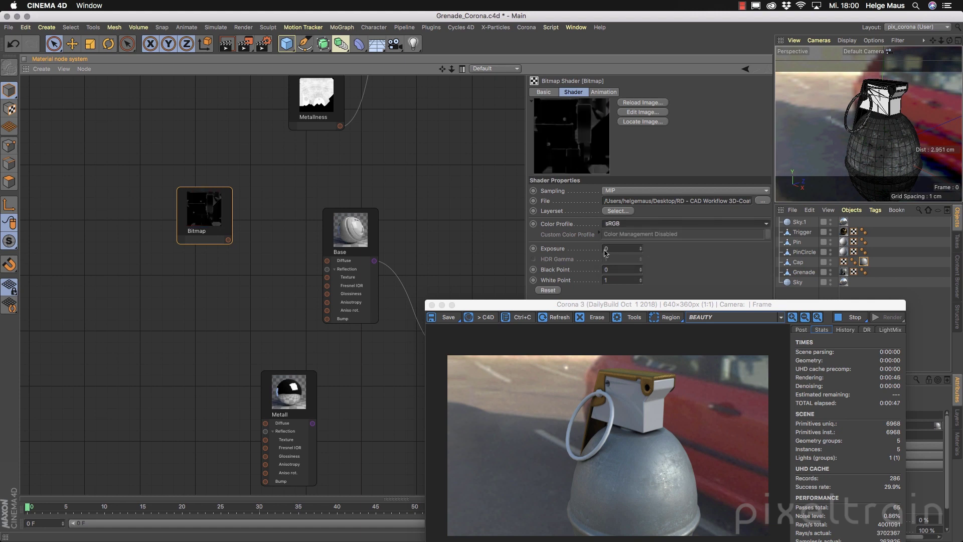
pyautogui.click(625, 224)
pyautogui.click(637, 248)
pyautogui.click(637, 224)
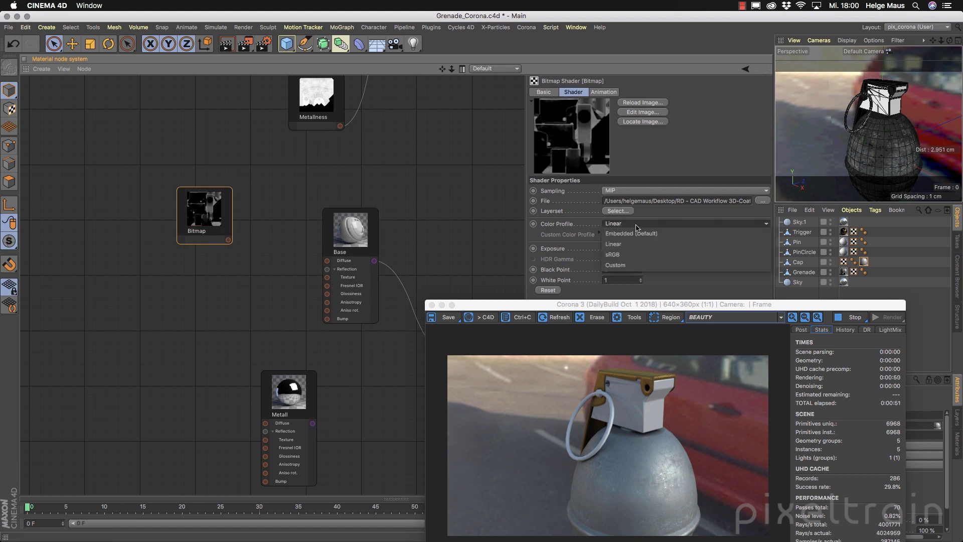
pyautogui.click(638, 232)
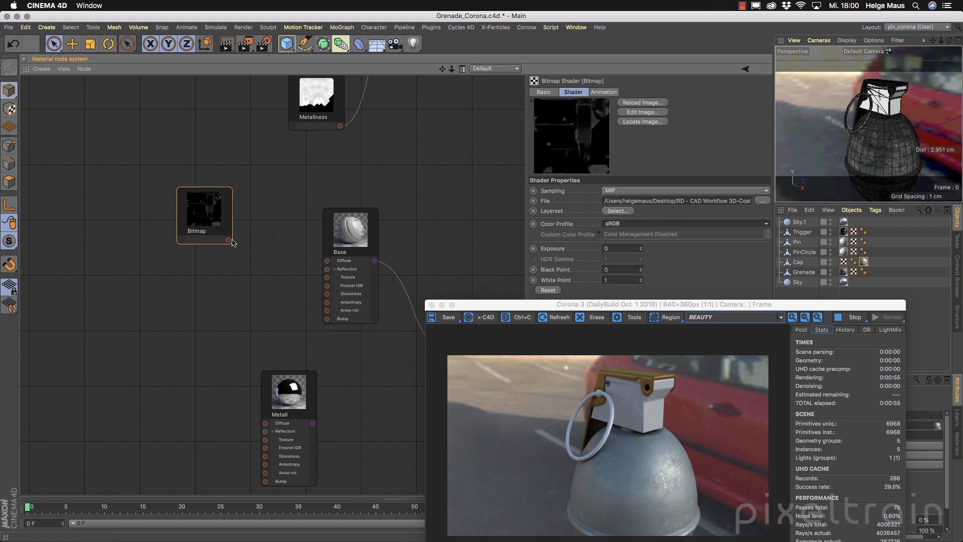
pyautogui.moveTo(301, 255); pyautogui.dragTo(328, 264)
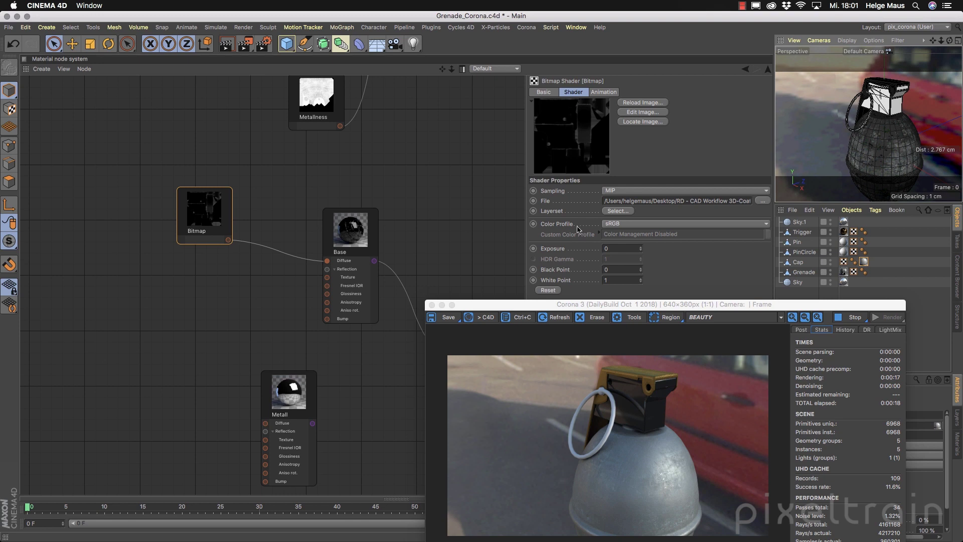
# Load Grenade_Cap_reflection.exr as a second bitmap shader below the diffuse bitmap, without copying it to the project
pyautogui.rightClick(184, 294)
pyautogui.moveTo(228, 310)
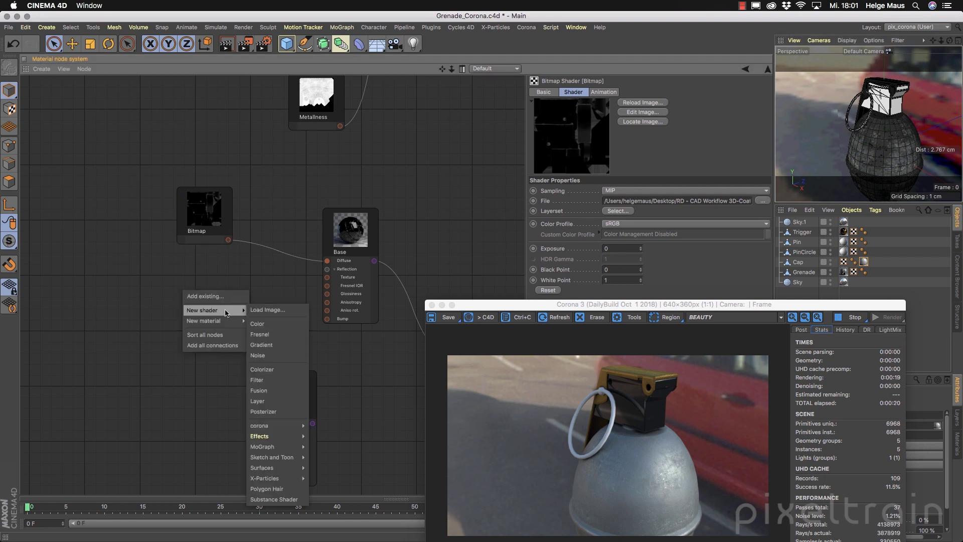
pyautogui.click(282, 313)
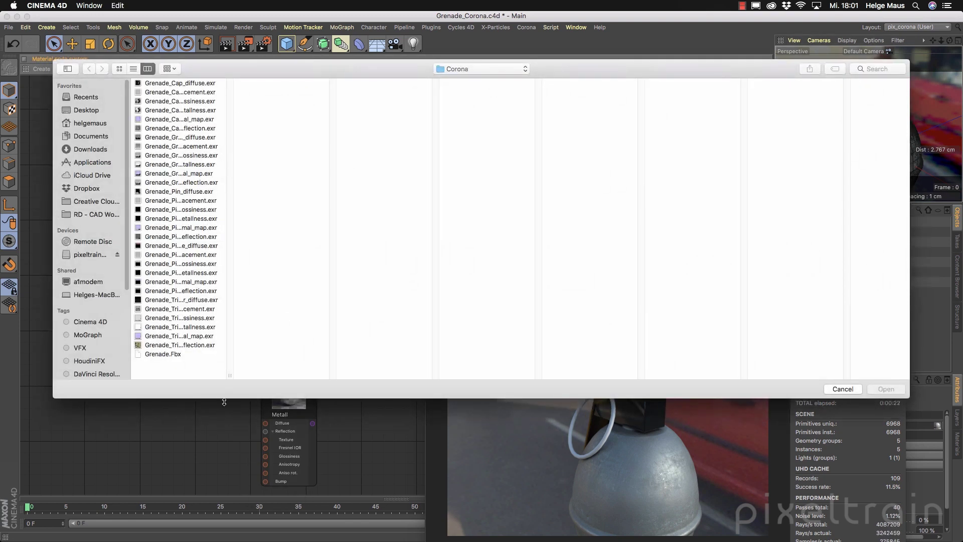
pyautogui.moveTo(228, 376); pyautogui.dragTo(333, 377)
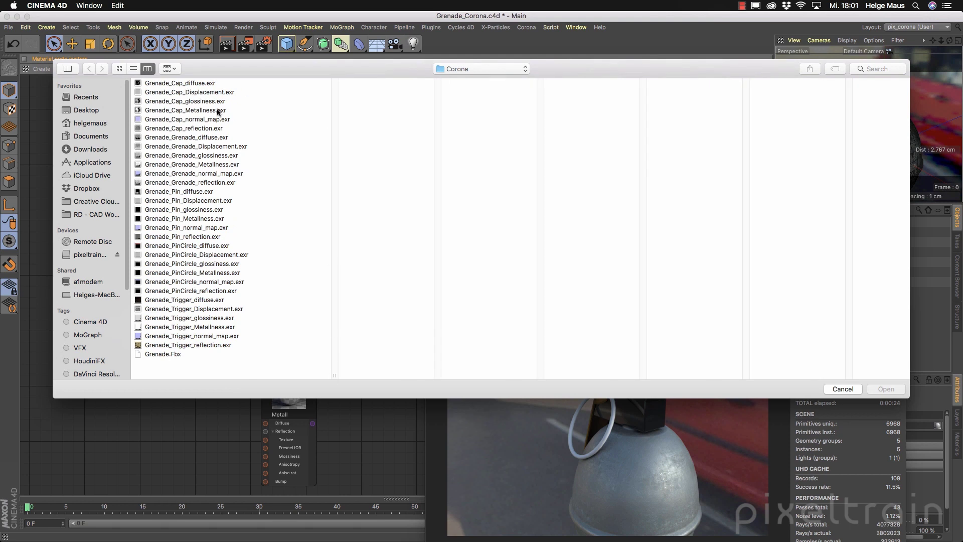
pyautogui.click(201, 129)
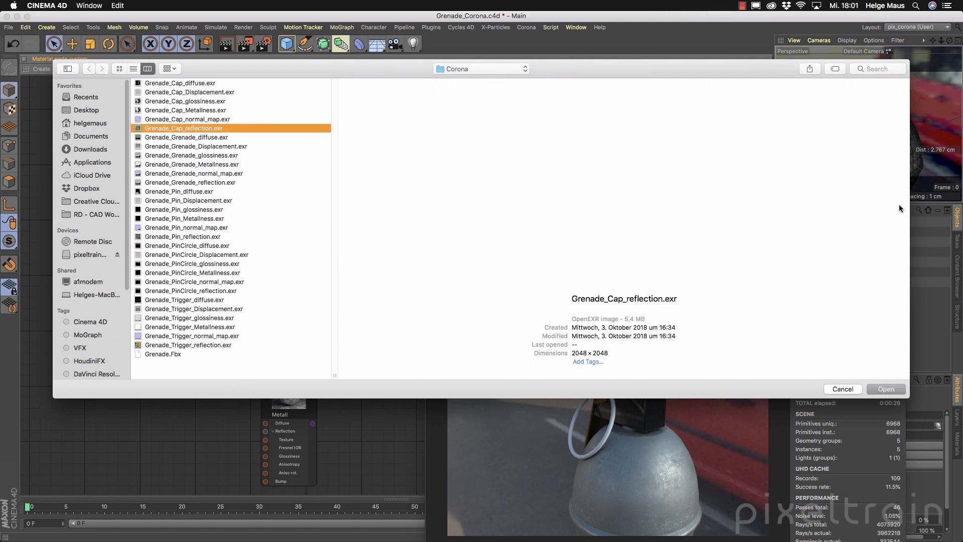
pyautogui.click(886, 390)
pyautogui.click(512, 187)
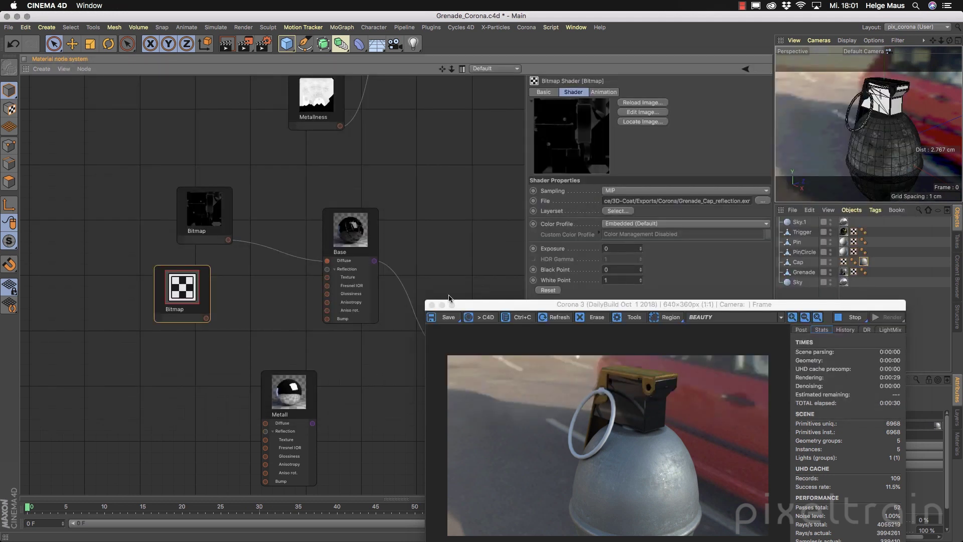
# Connect the reflection bitmap to the Base material's reflection Texture input and set its color profile to sRGB
pyautogui.moveTo(207, 319); pyautogui.dragTo(348, 280)
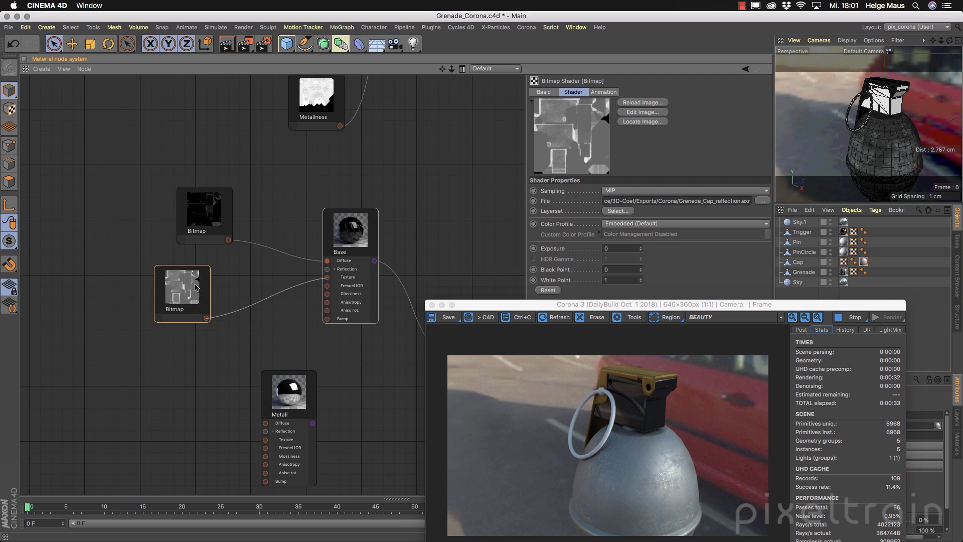
pyautogui.click(642, 224)
pyautogui.click(625, 250)
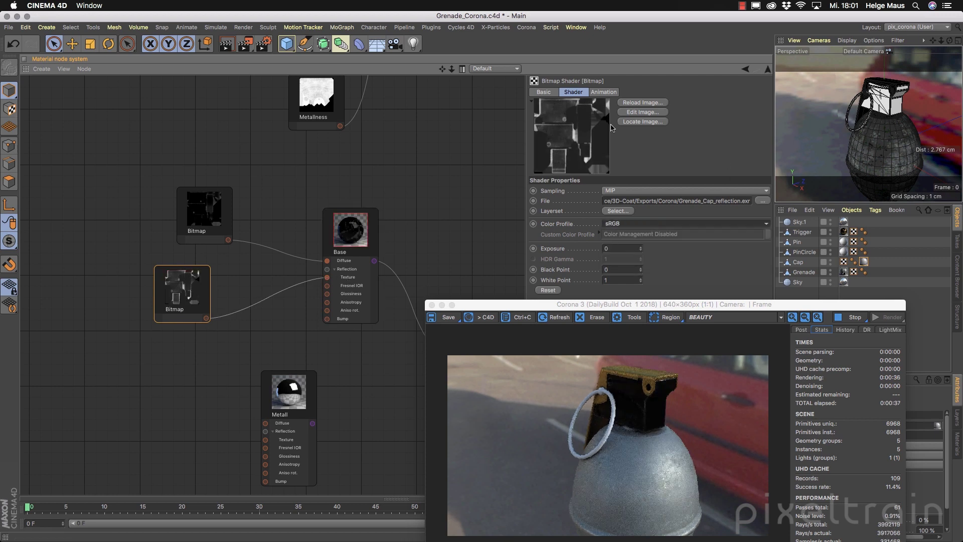
# Examine the cap's surface up close in the interactive render
pyautogui.keyDown('alt'); pyautogui.moveTo(890, 100); pyautogui.dragTo(894, 99); pyautogui.keyUp('alt')
pyautogui.scroll(4, 896, 100)
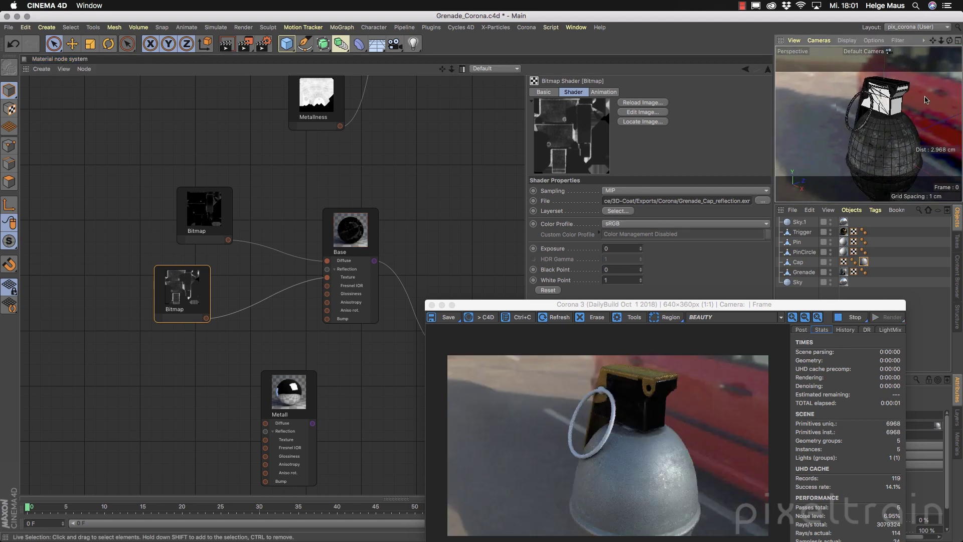
pyautogui.scroll(1, 920, 104)
pyautogui.keyDown('alt'); pyautogui.moveTo(876, 119); pyautogui.dragTo(897, 150, button='middle'); pyautogui.keyUp('alt')
pyautogui.keyDown('alt'); pyautogui.moveTo(905, 135); pyautogui.dragTo(898, 153); pyautogui.keyUp('alt')
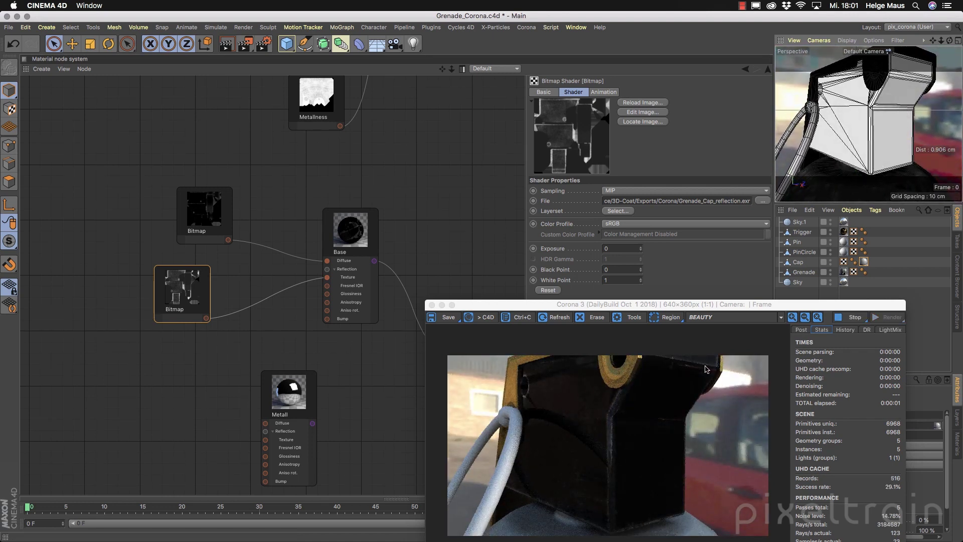
# Load Grenade_Cap_glossiness.exr as a third bitmap shader below the reflection bitmap, without copying it to the project
pyautogui.moveTo(183, 296); pyautogui.dragTo(202, 286)
pyautogui.moveTo(295, 401); pyautogui.dragTo(356, 439)
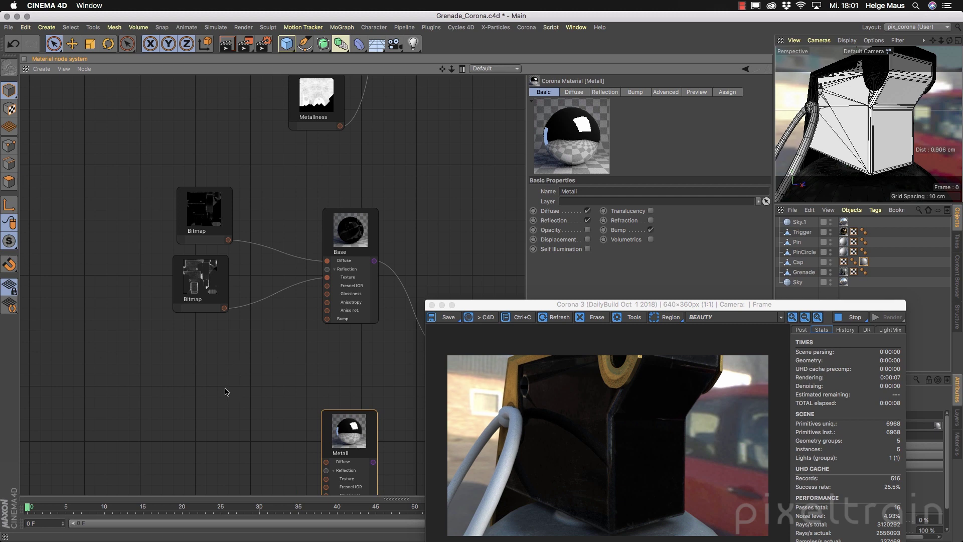
pyautogui.rightClick(170, 367)
pyautogui.moveTo(193, 388)
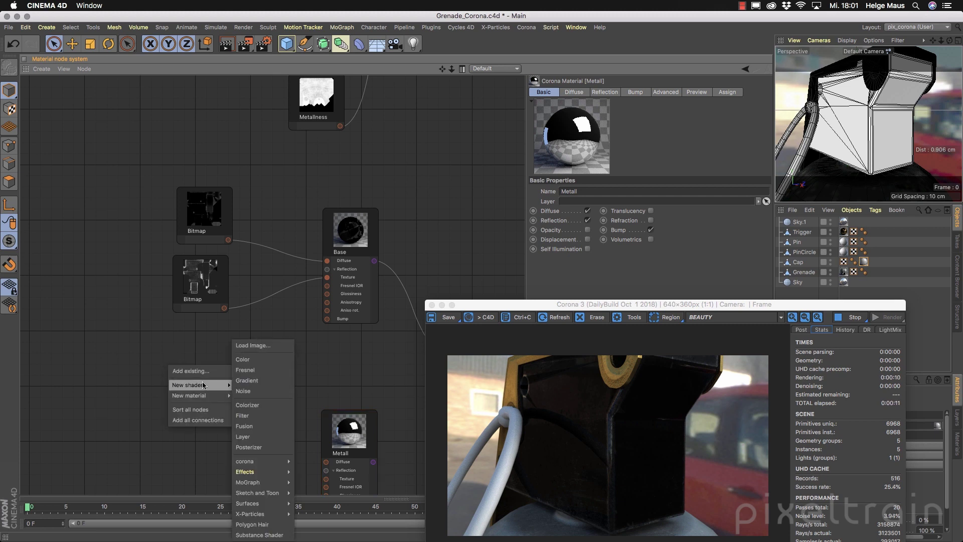
pyautogui.click(269, 348)
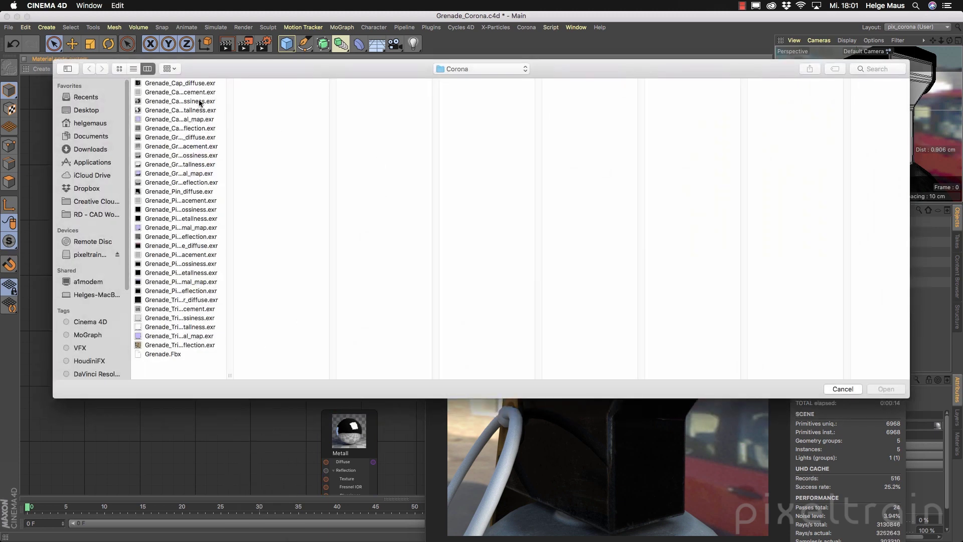
pyautogui.click(196, 111)
pyautogui.click(195, 102)
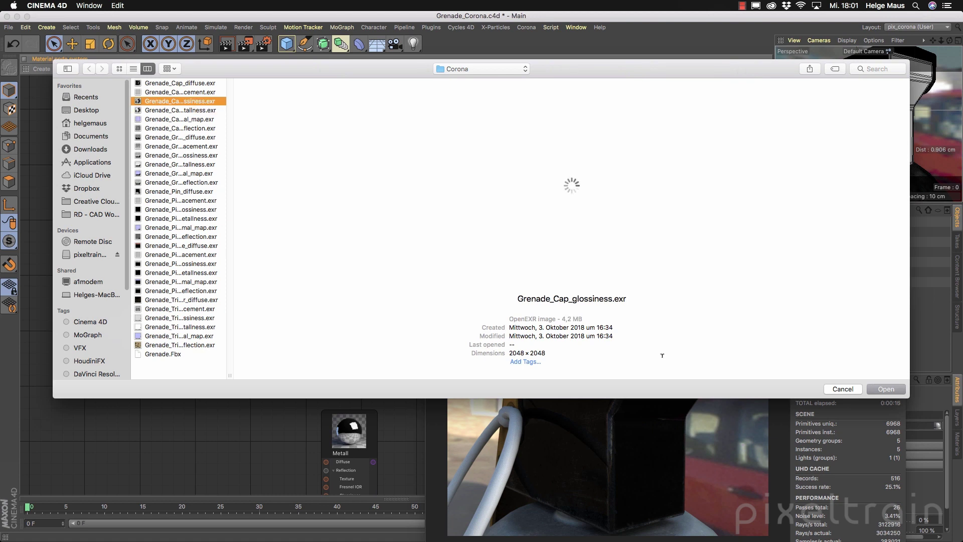
pyautogui.click(886, 389)
pyautogui.click(512, 187)
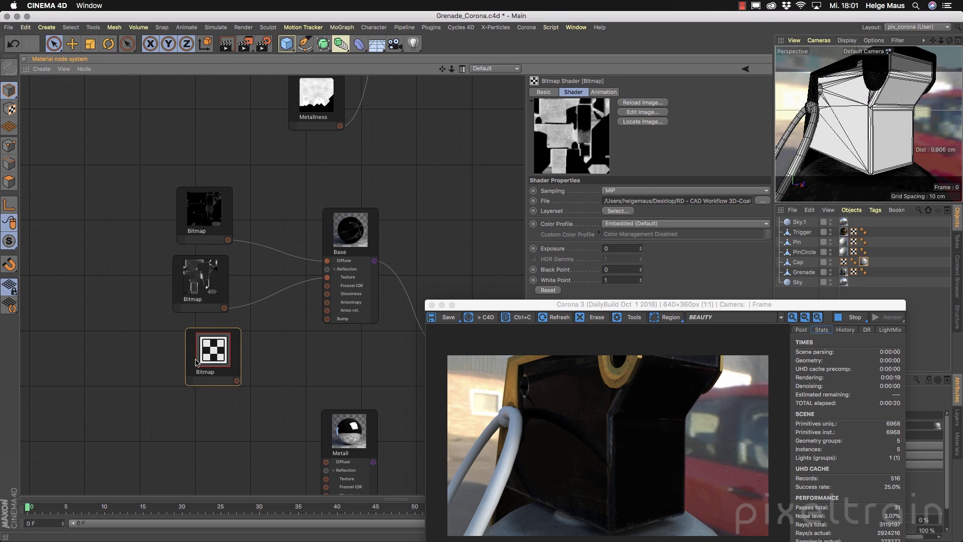
# Set the glossiness bitmap's color profile to Linear and connect it to the Base material's Glossiness input
pyautogui.click(650, 224)
pyautogui.click(642, 244)
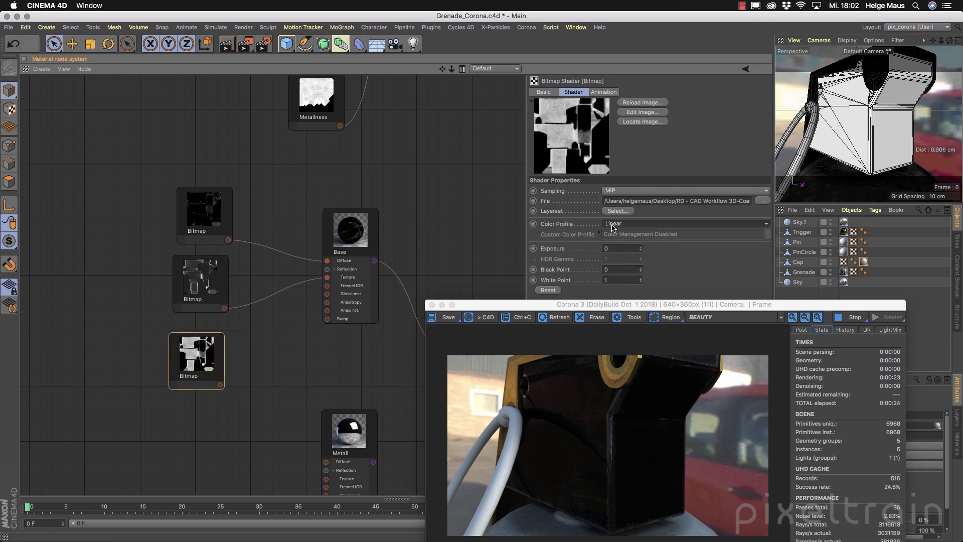
pyautogui.moveTo(327, 294); pyautogui.dragTo(221, 389)
pyautogui.keyDown('alt'); pyautogui.moveTo(858, 127); pyautogui.dragTo(855, 128); pyautogui.keyUp('alt')
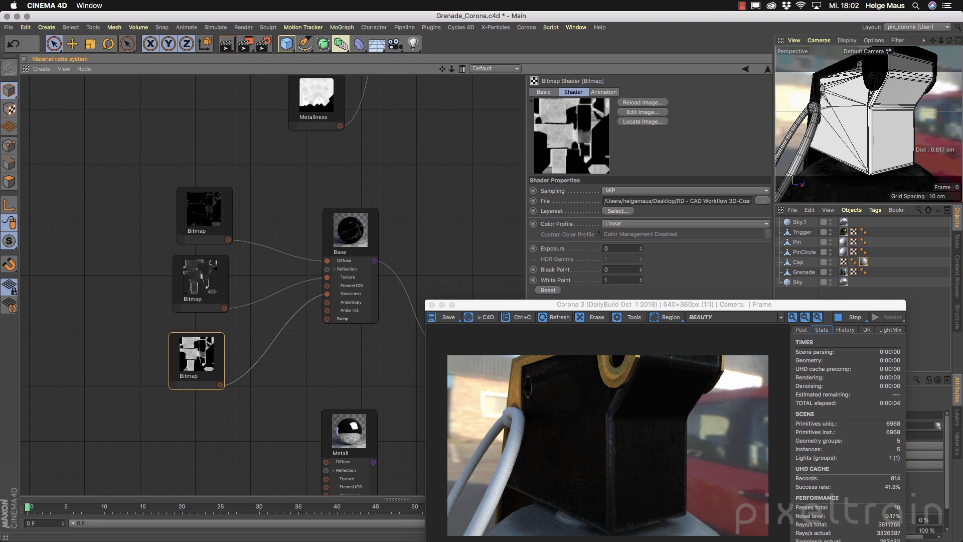
# Load Grenade_Cap_normal_map.exr as a fourth bitmap shader below the glossiness bitmap, without copying it to the project
pyautogui.moveTo(315, 452); pyautogui.dragTo(316, 396, button='middle')
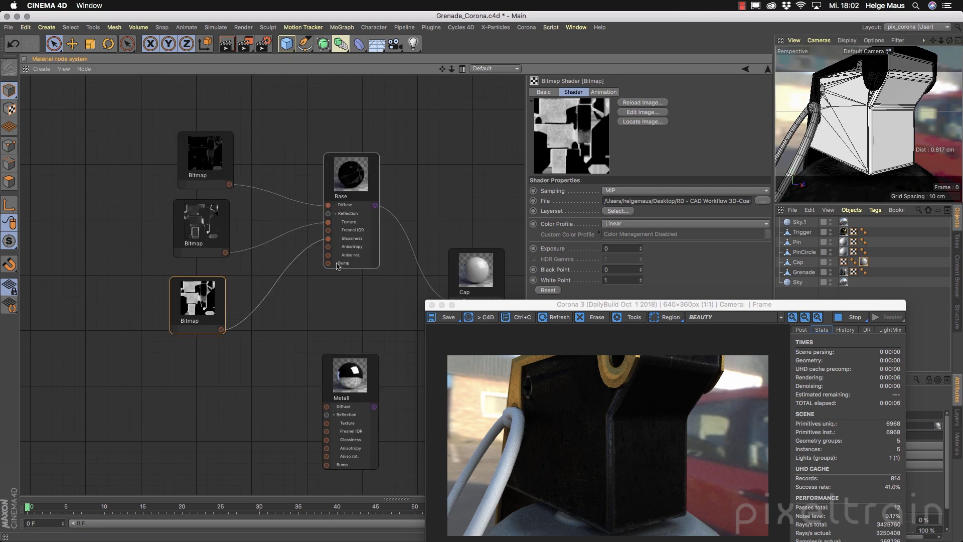
pyautogui.click(167, 392)
pyautogui.rightClick(167, 390)
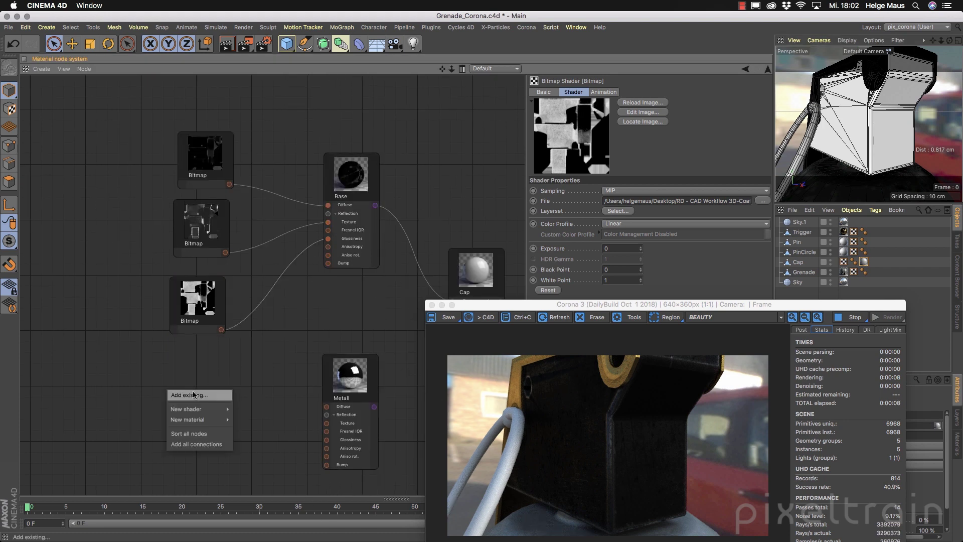
pyautogui.moveTo(198, 409)
pyautogui.click(284, 346)
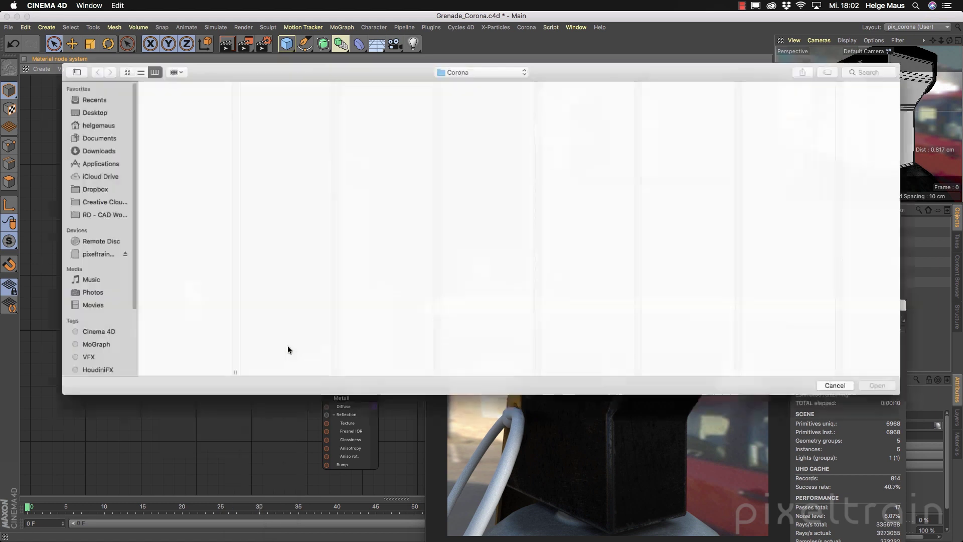
pyautogui.click(179, 122)
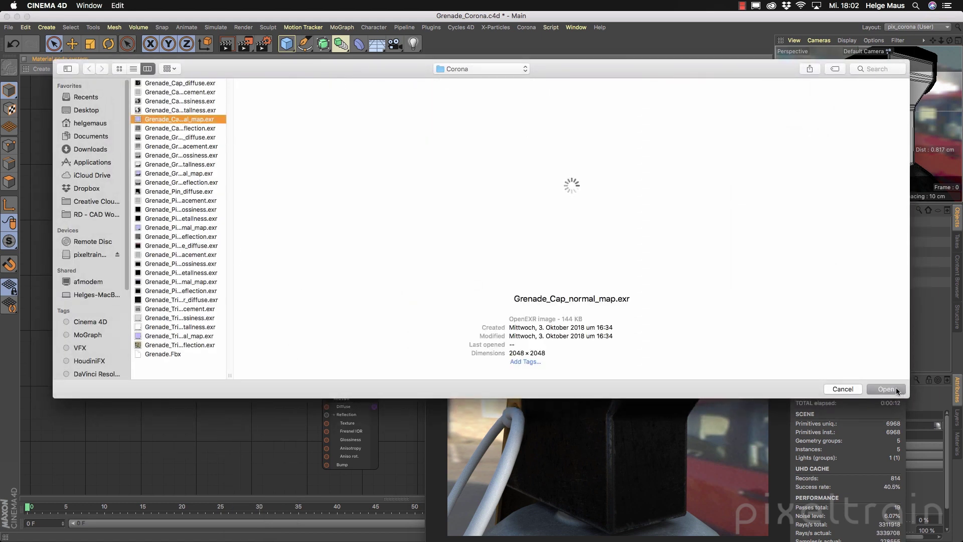
pyautogui.click(893, 390)
pyautogui.click(527, 186)
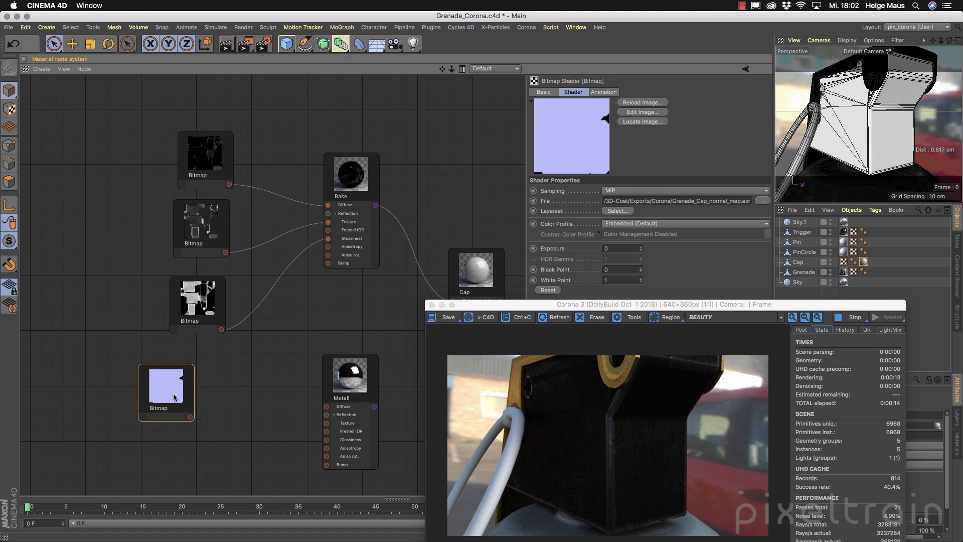
# Set the normal map bitmap's color profile to Linear and move its node aside to make room for another shader
pyautogui.click(622, 223)
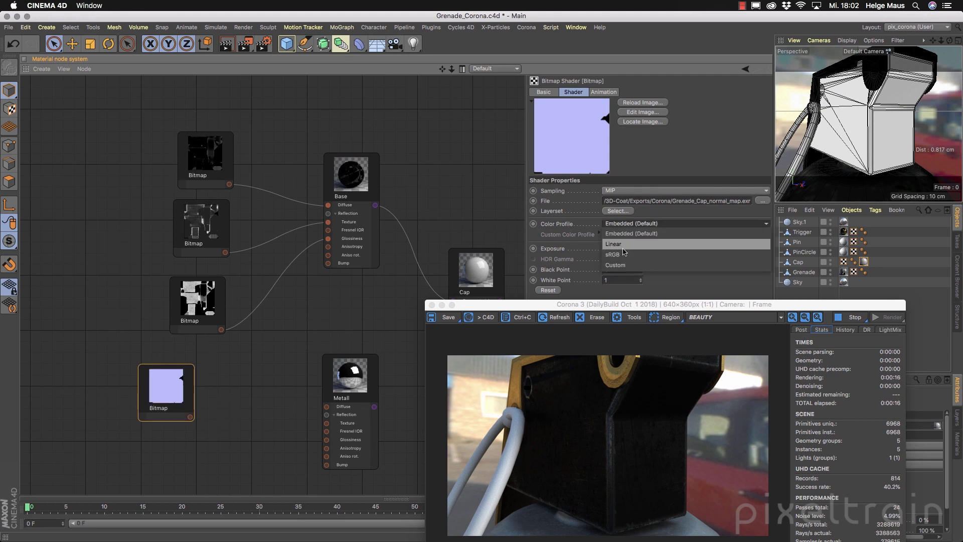
pyautogui.click(625, 246)
pyautogui.moveTo(194, 396); pyautogui.dragTo(147, 396)
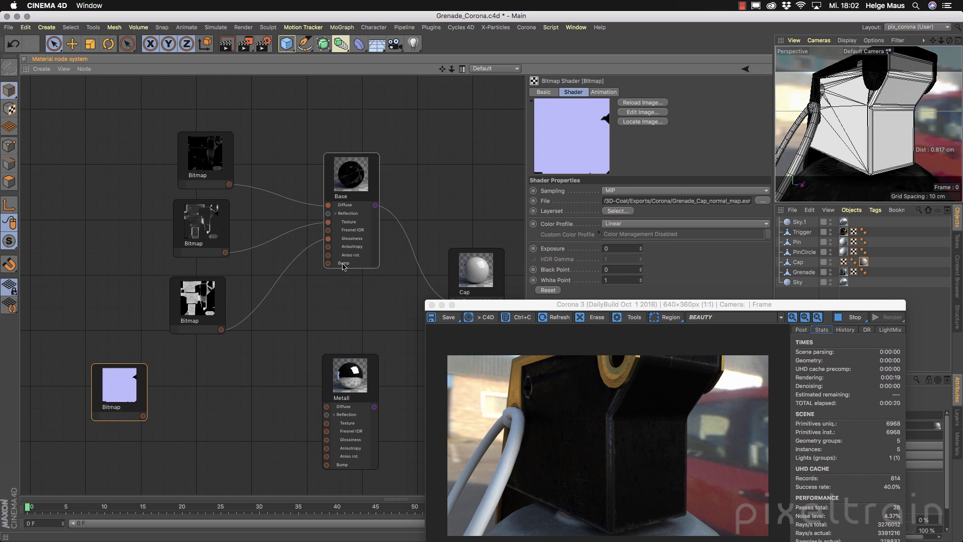
# Add a Corona Normal shader, feed the normal map bitmap into its Texture input and connect it to the Base material's Bump input
pyautogui.click(196, 373)
pyautogui.rightClick(224, 387)
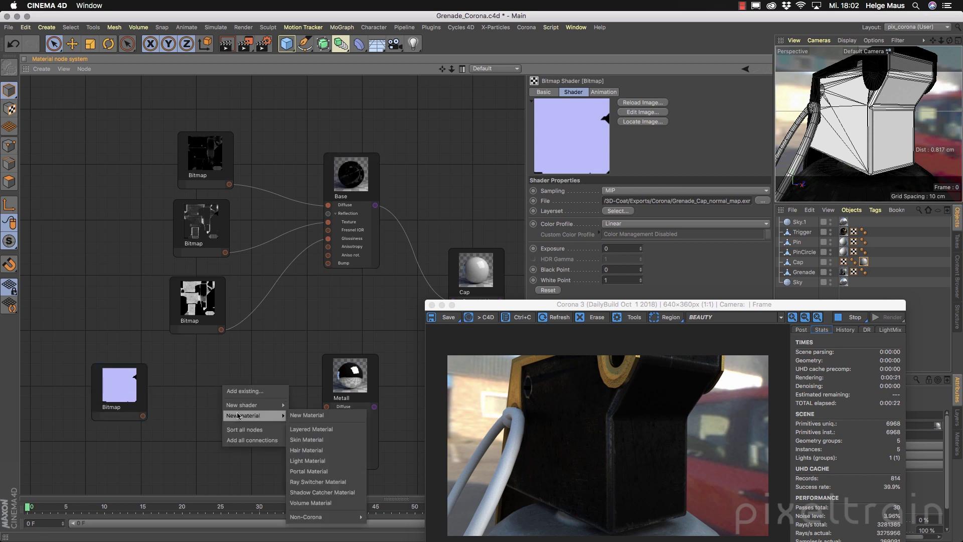
pyautogui.moveTo(241, 404)
pyautogui.moveTo(335, 462)
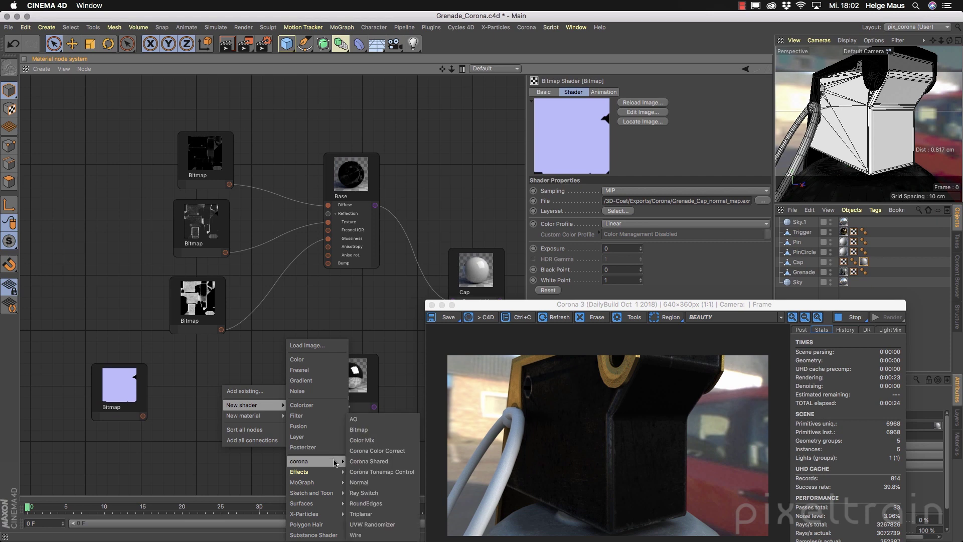
pyautogui.click(367, 482)
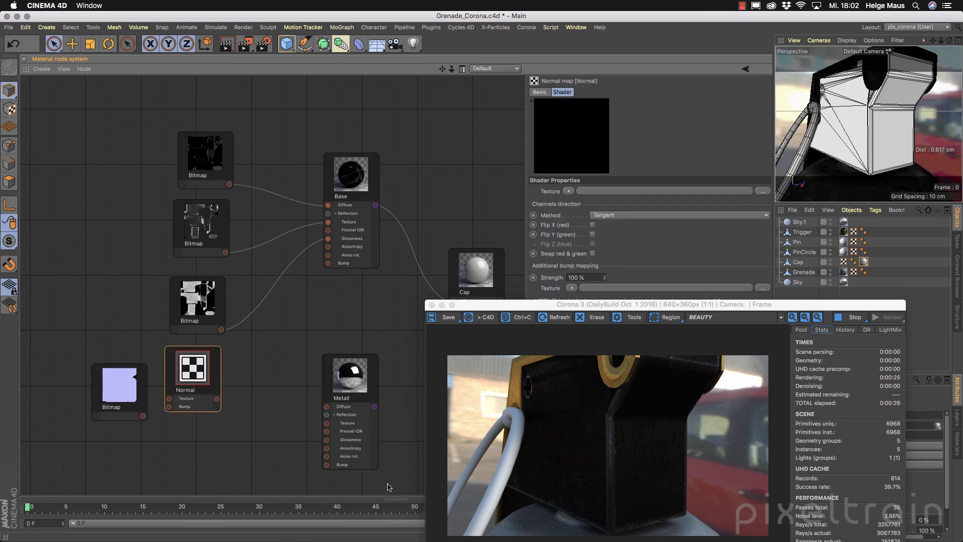
pyautogui.moveTo(194, 375); pyautogui.dragTo(191, 408)
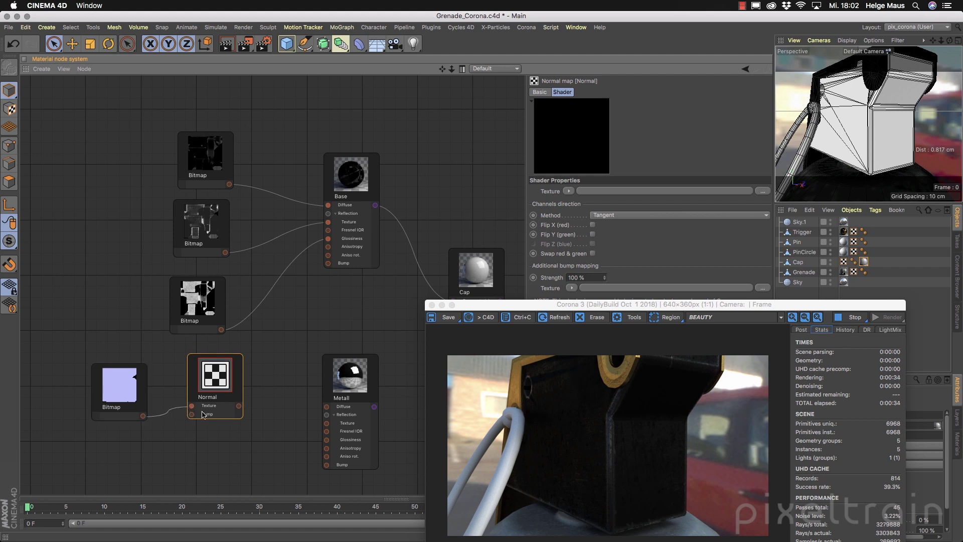
pyautogui.moveTo(239, 406); pyautogui.dragTo(329, 264)
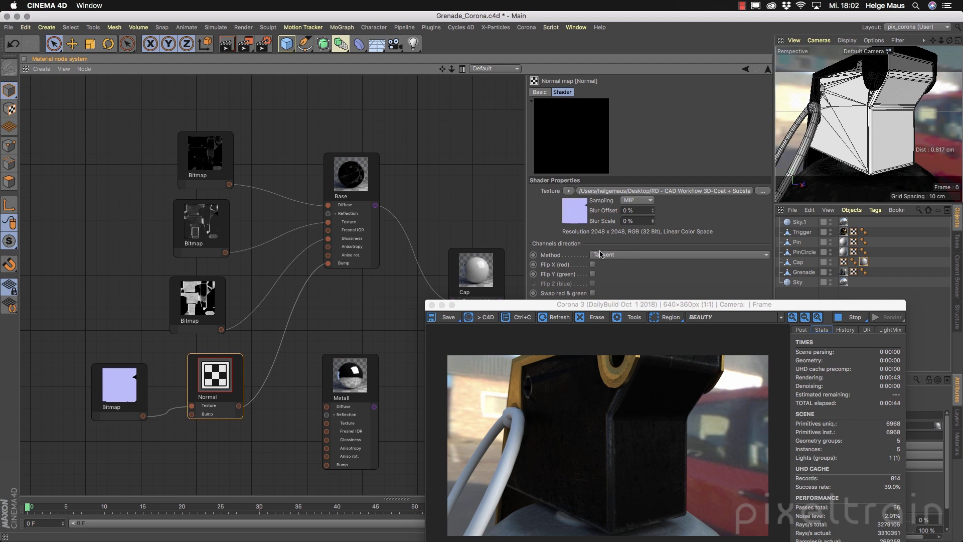
# Review the Base material's bump and reflection settings and compare them with the cap in the interactive render
pyautogui.moveTo(583, 304); pyautogui.dragTo(617, 237)
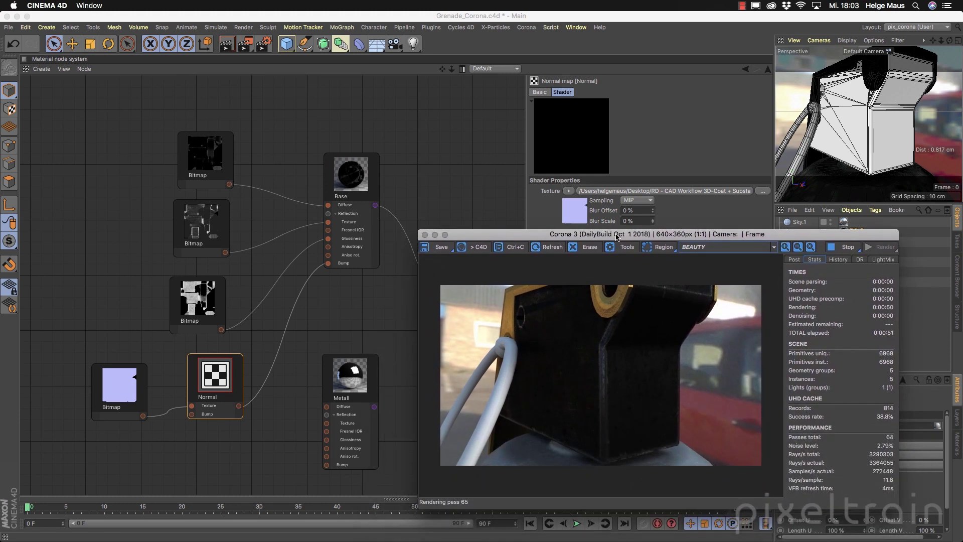
pyautogui.click(374, 186)
pyautogui.moveTo(555, 235); pyautogui.dragTo(464, 301)
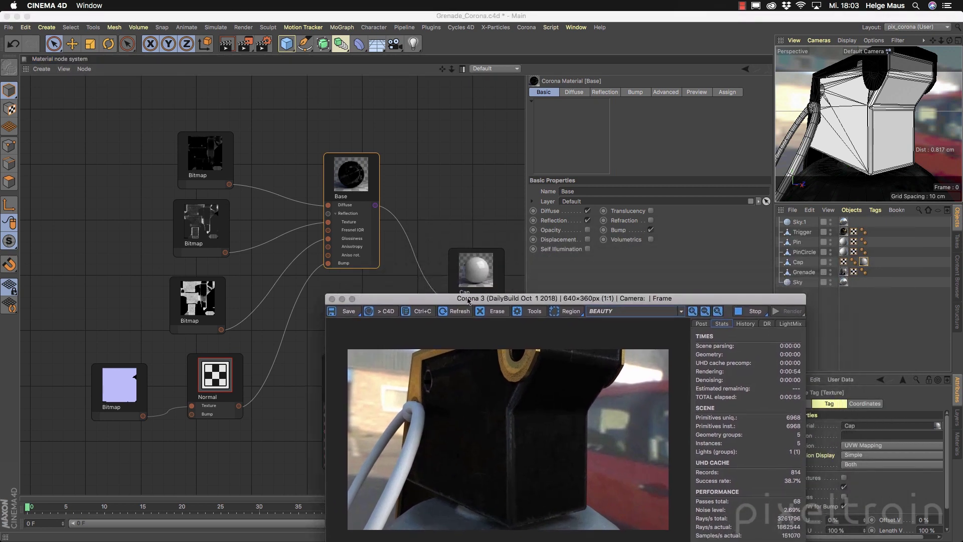
pyautogui.click(636, 93)
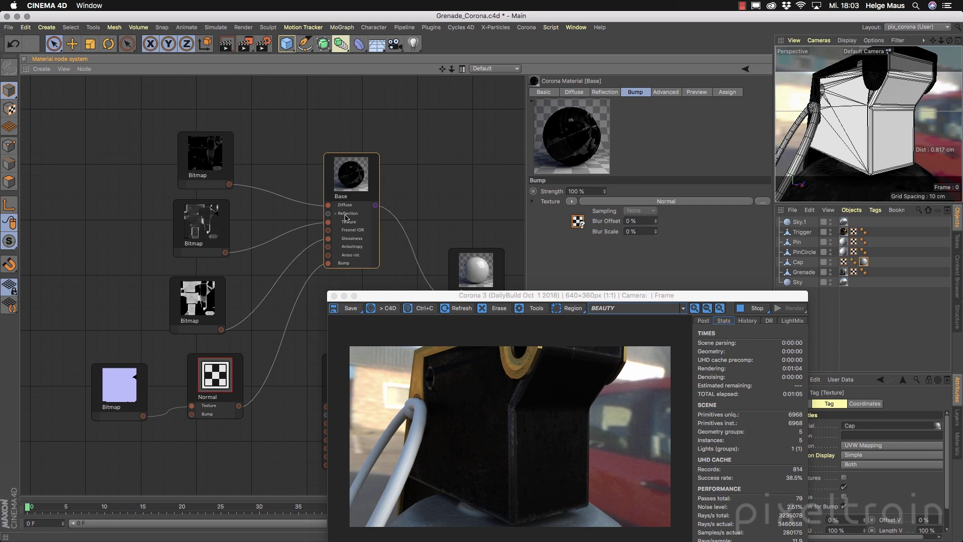
pyautogui.click(614, 93)
pyautogui.moveTo(677, 300); pyautogui.dragTo(374, 284)
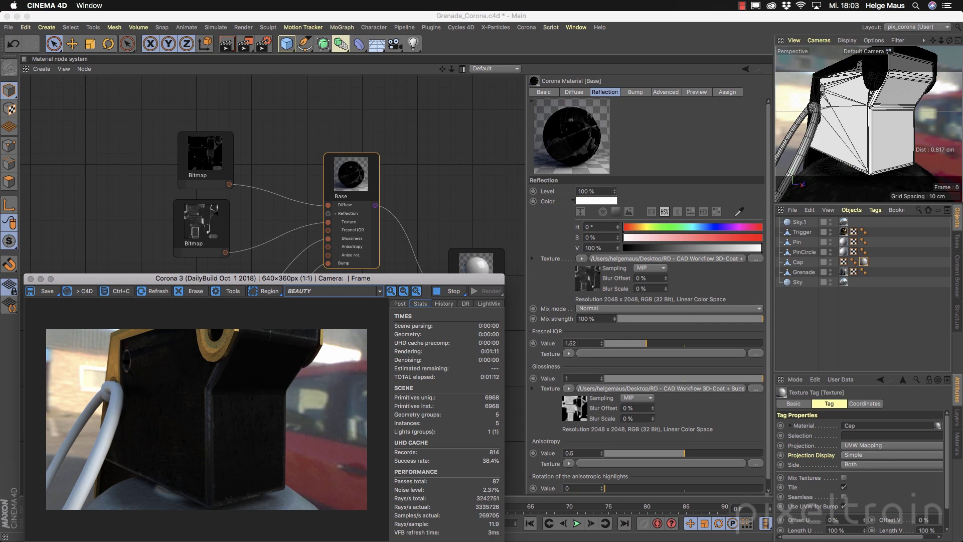
pyautogui.moveTo(389, 278); pyautogui.dragTo(667, 246)
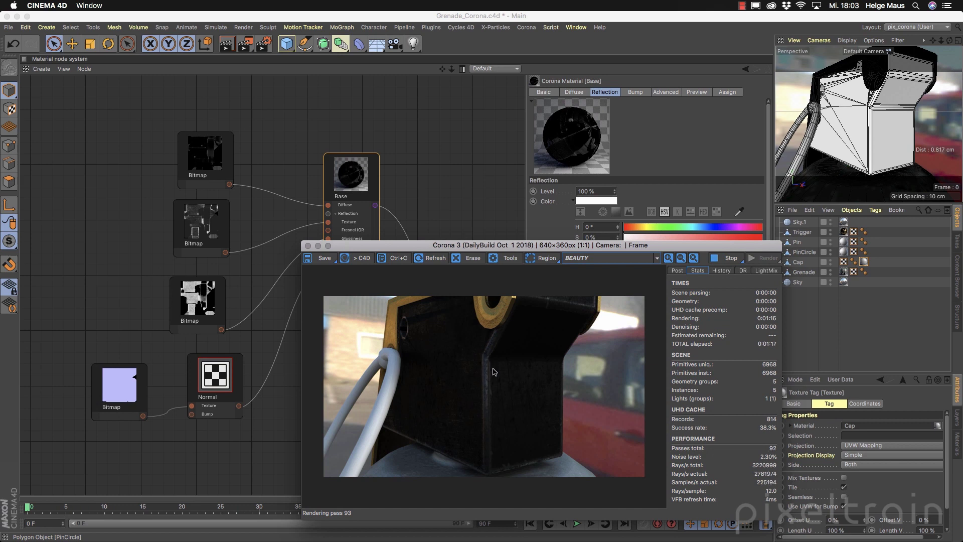
# Connect the Metall material to layer 1 of the Cap layered material and set that layer's amount to 1
pyautogui.moveTo(274, 447); pyautogui.dragTo(157, 303, button='middle')
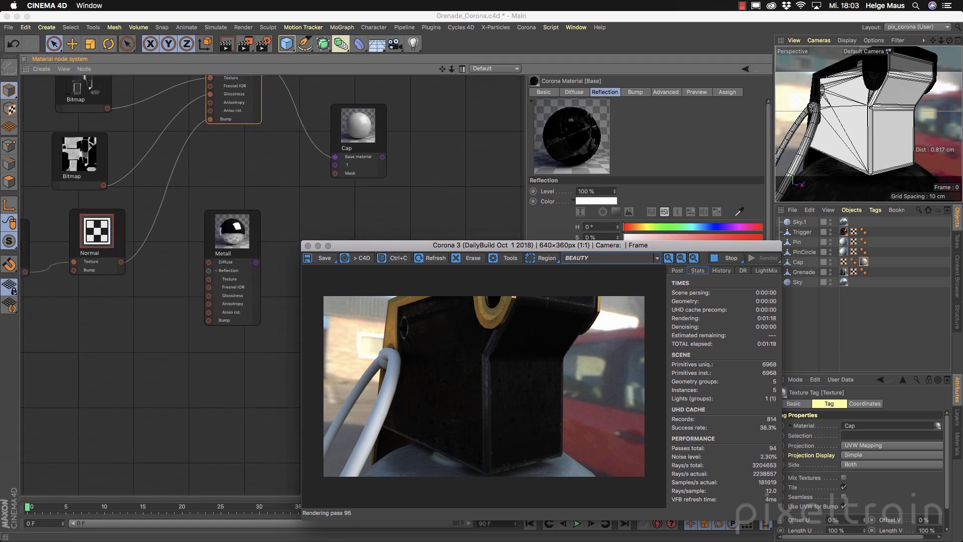
pyautogui.moveTo(468, 247); pyautogui.dragTo(532, 345)
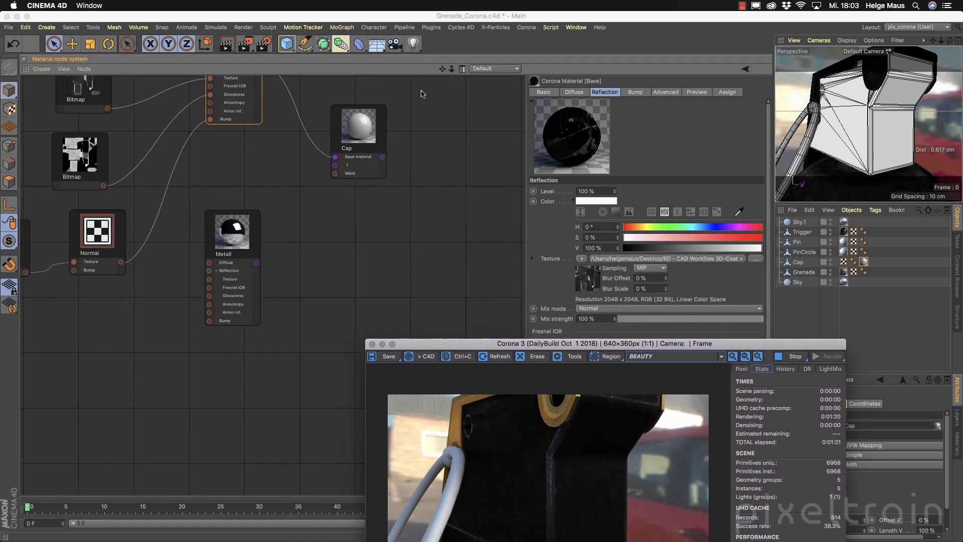
pyautogui.click(374, 135)
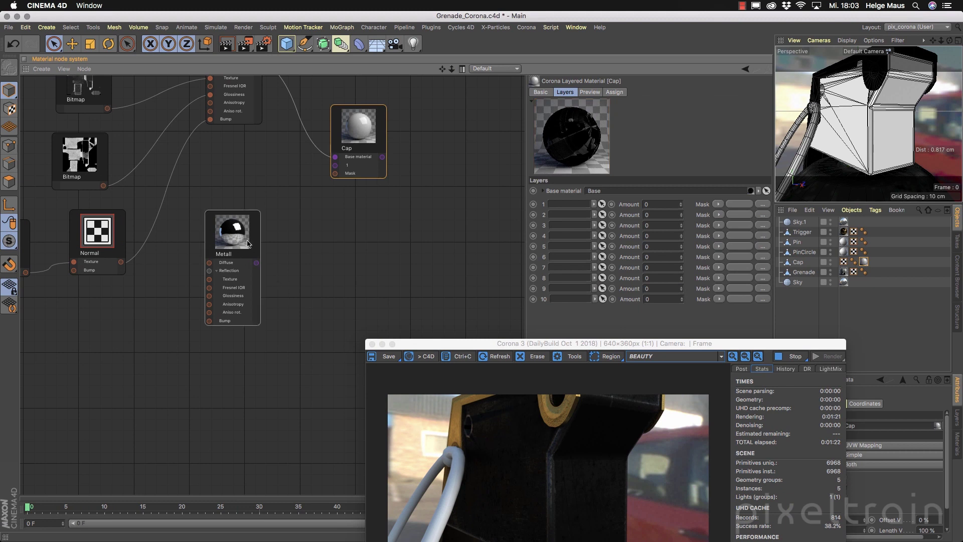
pyautogui.moveTo(257, 263); pyautogui.dragTo(335, 167)
pyautogui.doubleClick(653, 205)
pyautogui.write('1')
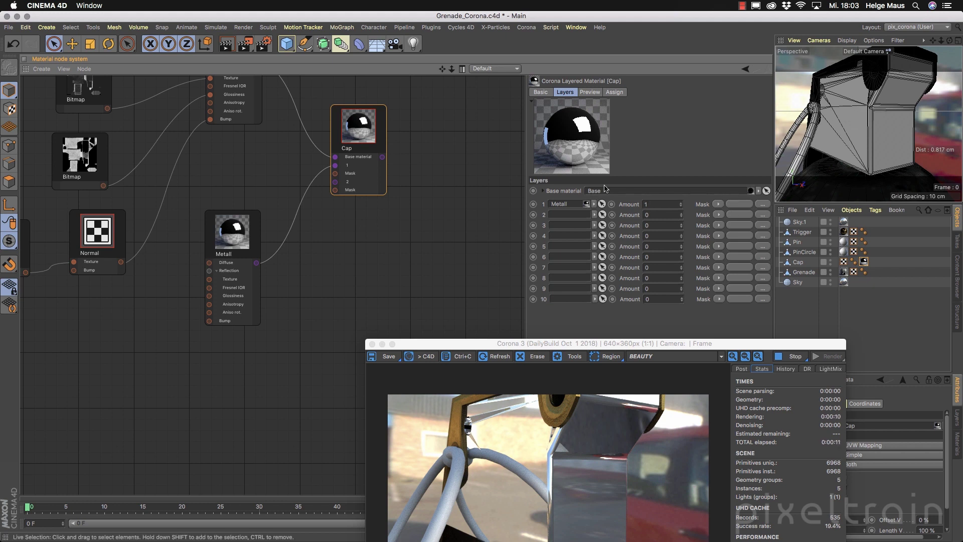
pyautogui.keyDown('alt'); pyautogui.moveTo(848, 166); pyautogui.dragTo(866, 155); pyautogui.keyUp('alt')
# Connect the diffuse bitmap to the Metall material's Diffuse input and the reflection bitmap to its reflection Texture input
pyautogui.moveTo(286, 366); pyautogui.dragTo(347, 392, button='middle')
pyautogui.moveTo(234, 322); pyautogui.dragTo(264, 320, button='middle')
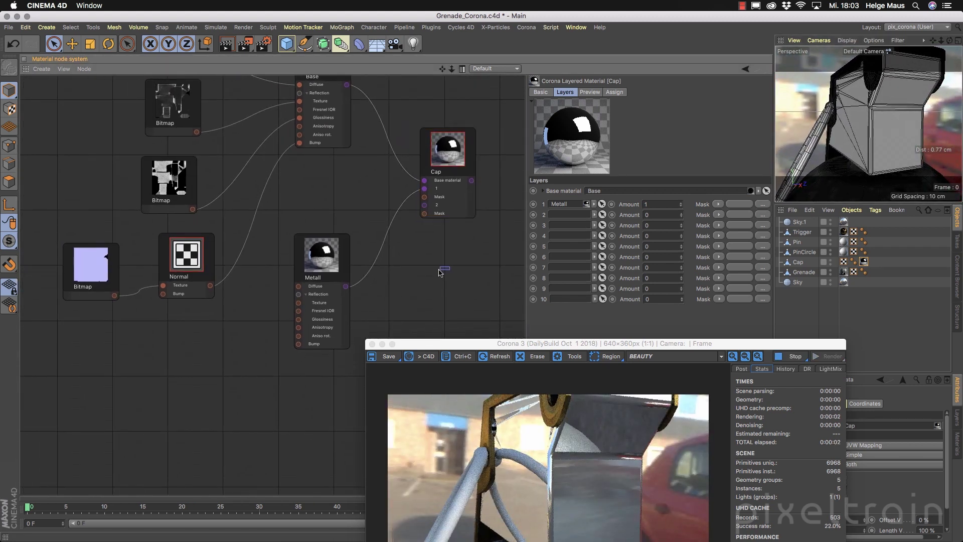
pyautogui.rightClick(434, 274)
pyautogui.click(404, 289)
pyautogui.moveTo(407, 344); pyautogui.dragTo(563, 312)
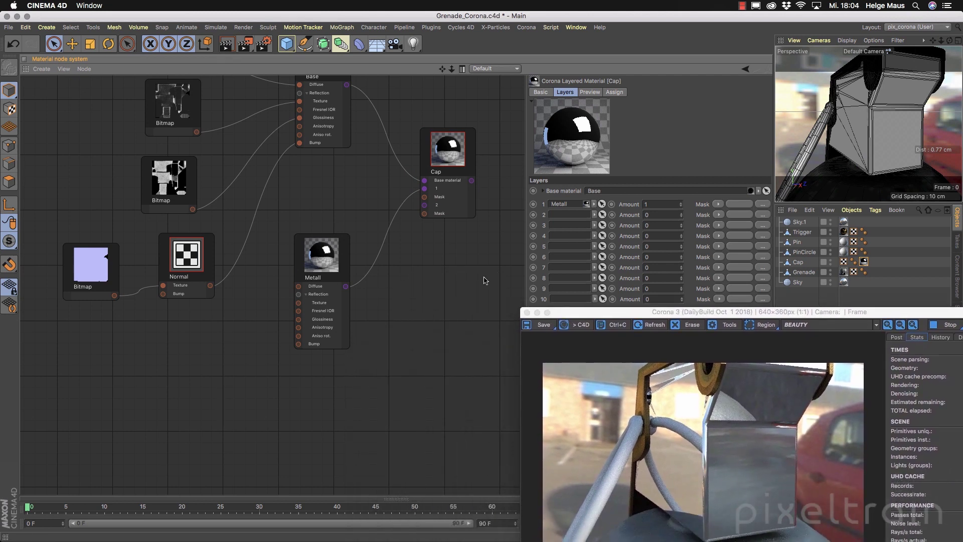
pyautogui.moveTo(485, 280); pyautogui.dragTo(398, 337, button='middle')
pyautogui.moveTo(332, 336); pyautogui.dragTo(422, 371, button='middle')
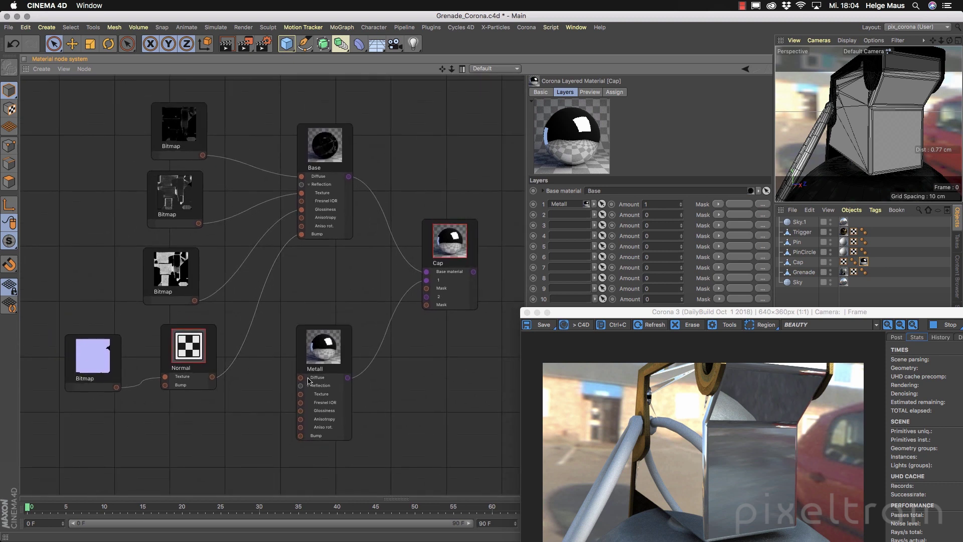
pyautogui.click(343, 414)
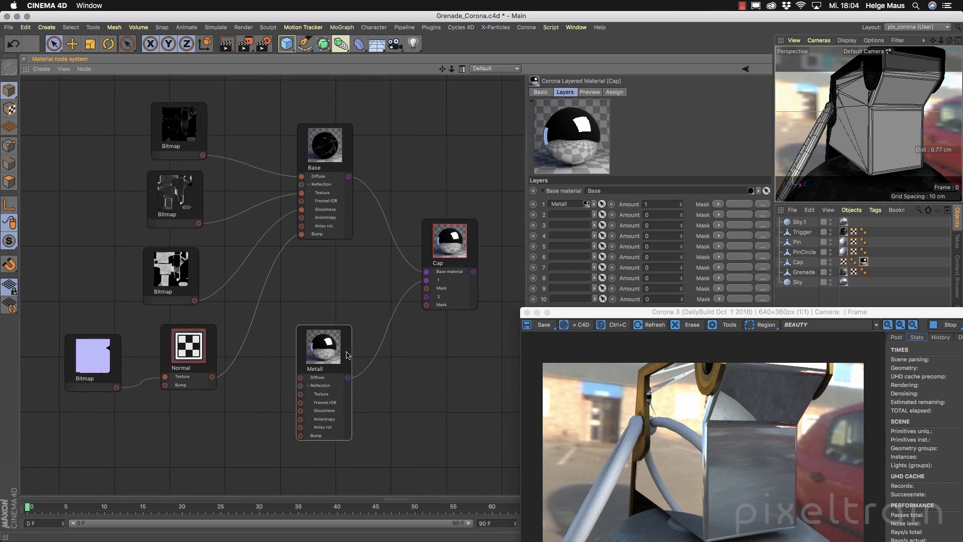
pyautogui.moveTo(617, 317); pyautogui.dragTo(685, 371)
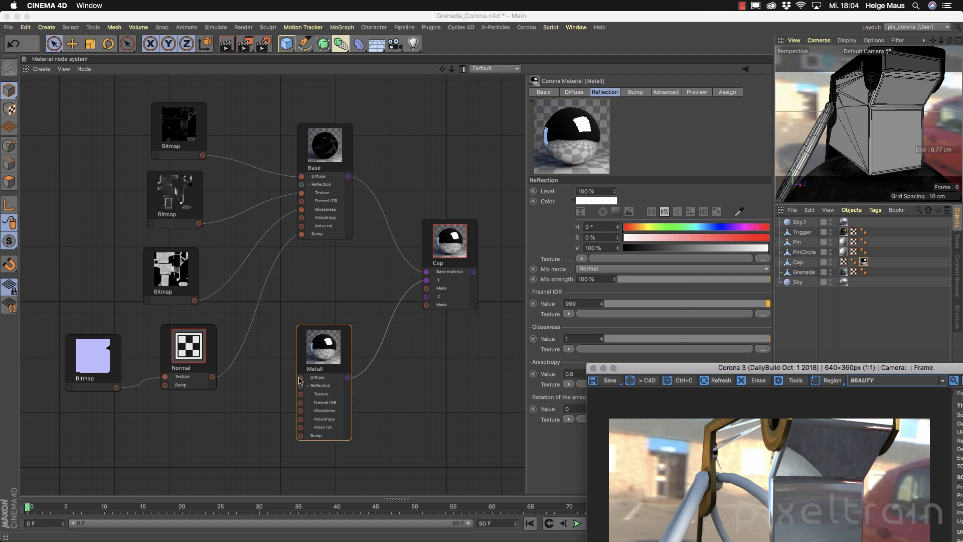
pyautogui.click(204, 156)
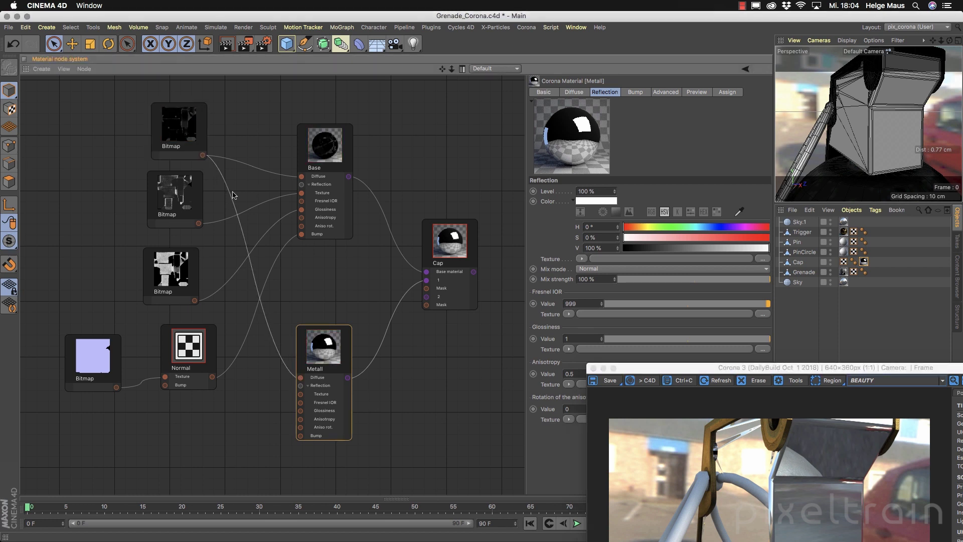
pyautogui.moveTo(199, 223); pyautogui.dragTo(301, 399)
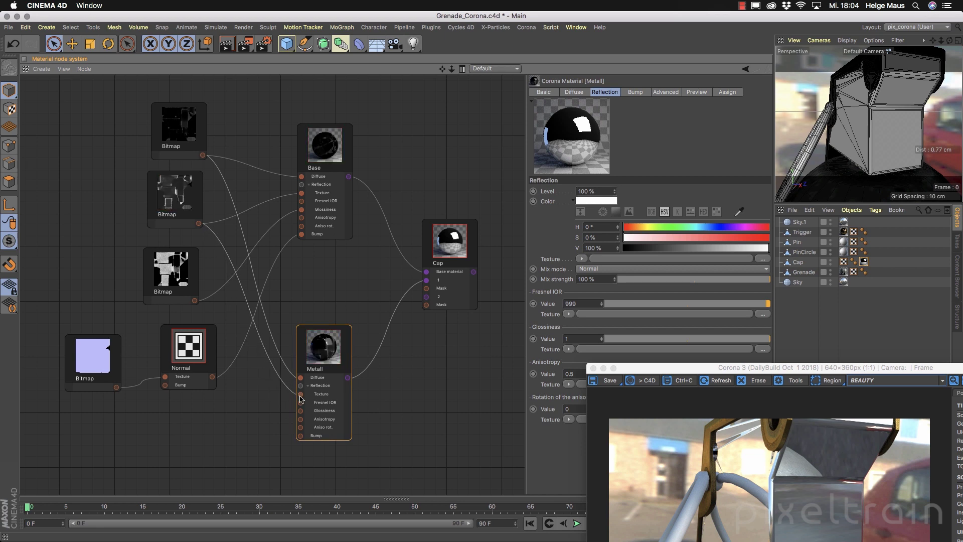
# Connect the third bitmap to the Metall material's Glossiness input and the Normal shader to its Bump input
pyautogui.keyDown('alt'); pyautogui.moveTo(877, 132); pyautogui.dragTo(880, 134); pyautogui.keyUp('alt')
pyautogui.moveTo(790, 363); pyautogui.dragTo(754, 236)
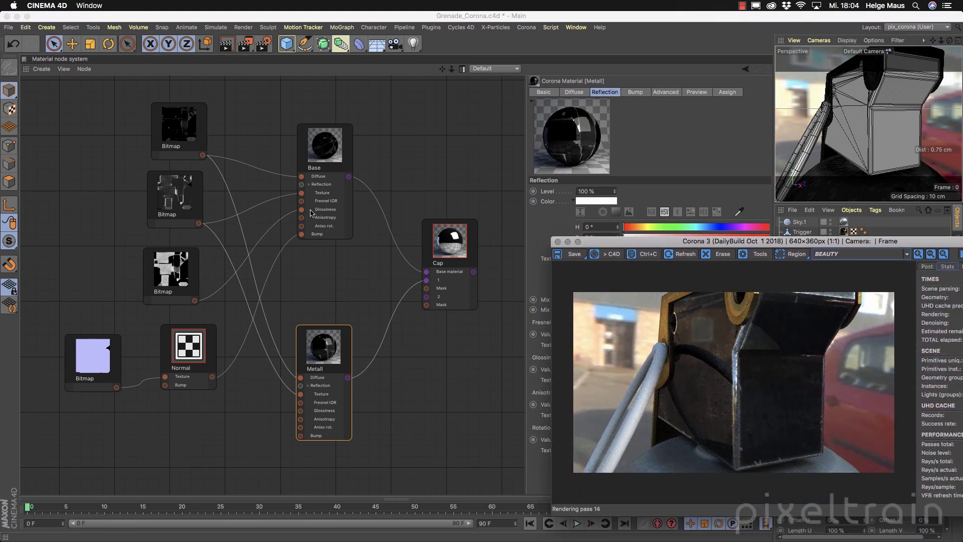
pyautogui.moveTo(195, 305); pyautogui.dragTo(300, 411)
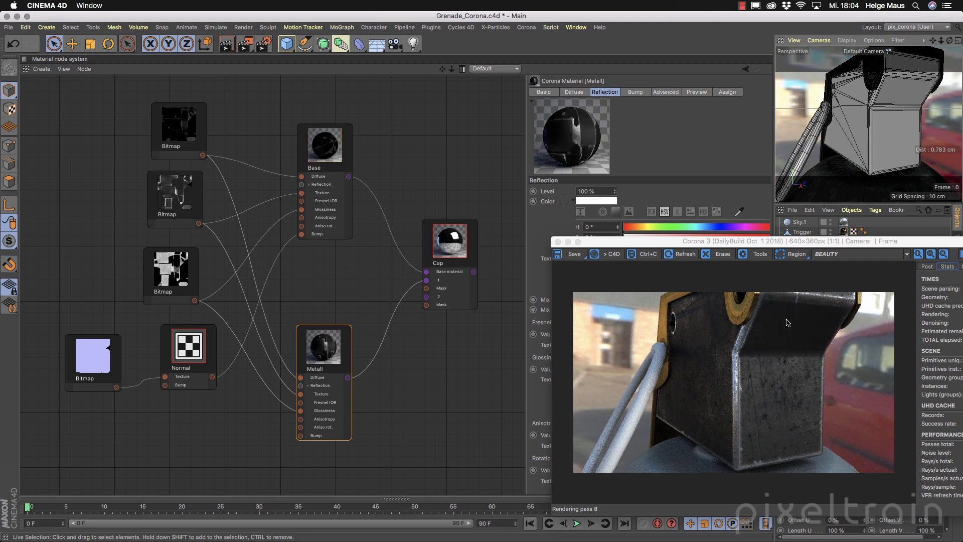
pyautogui.moveTo(300, 436); pyautogui.dragTo(213, 378)
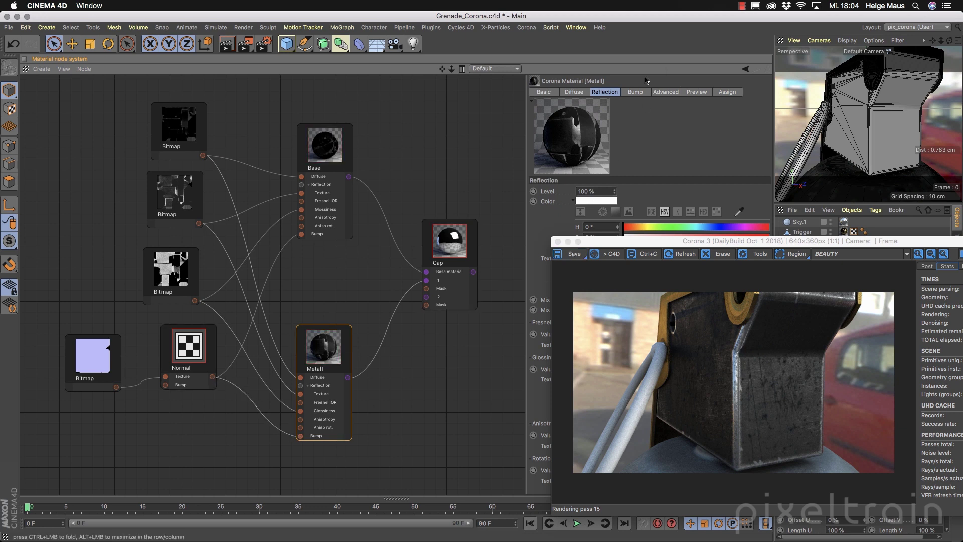
# Review the Metall material's bump settings and examine the cap from several angles in an unobstructed interactive render
pyautogui.click(635, 92)
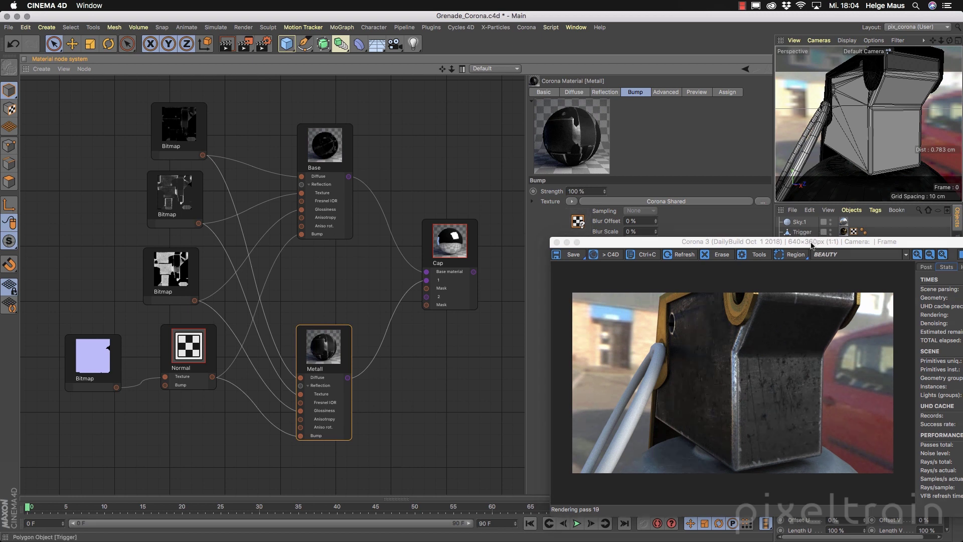
pyautogui.moveTo(628, 241); pyautogui.dragTo(371, 165)
pyautogui.keyDown('alt'); pyautogui.moveTo(878, 119); pyautogui.dragTo(888, 121); pyautogui.keyUp('alt')
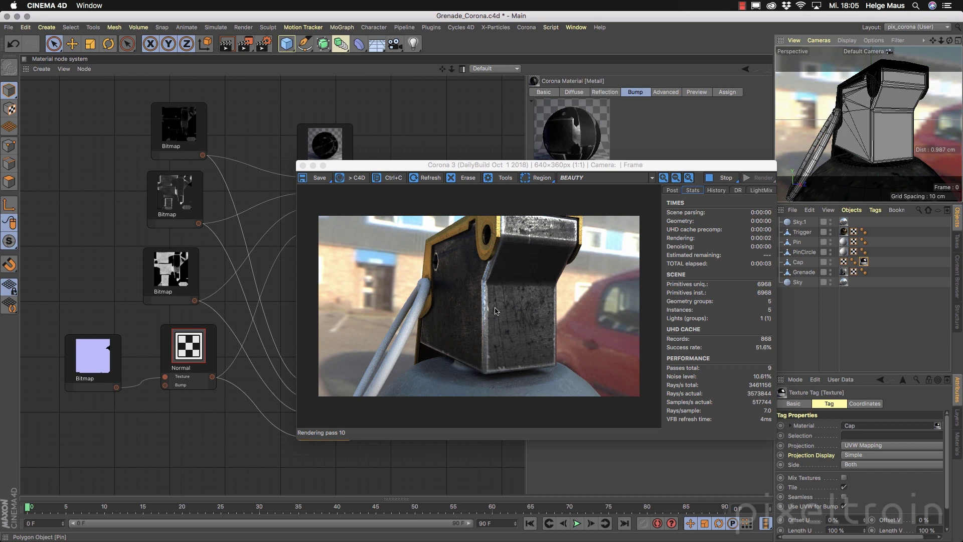
pyautogui.keyDown('alt'); pyautogui.moveTo(886, 116); pyautogui.dragTo(864, 122); pyautogui.keyUp('alt')
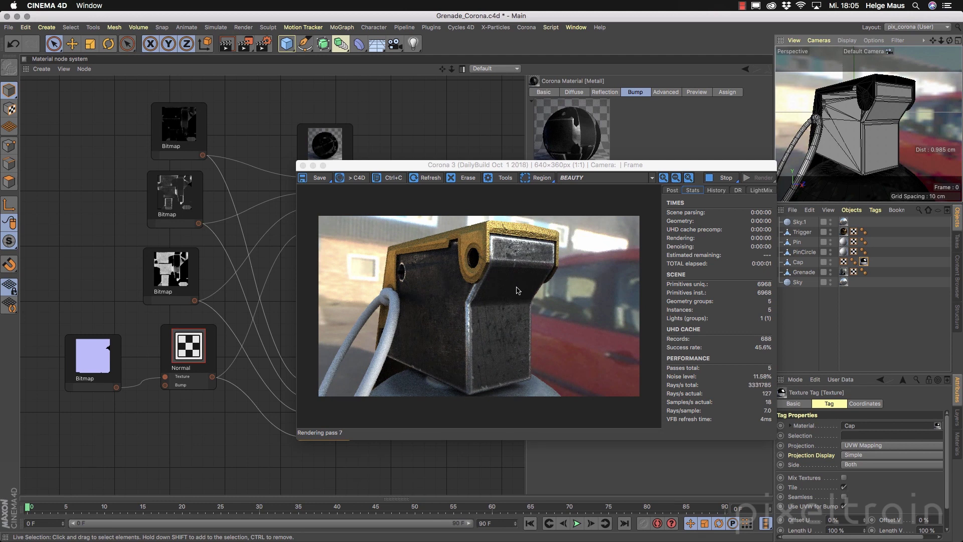
# Switch to 3D-Coat, change the environment panorama to the abandoned graffiti room and examine the painted cap from the side for comparison
pyautogui.moveTo(465, 530)
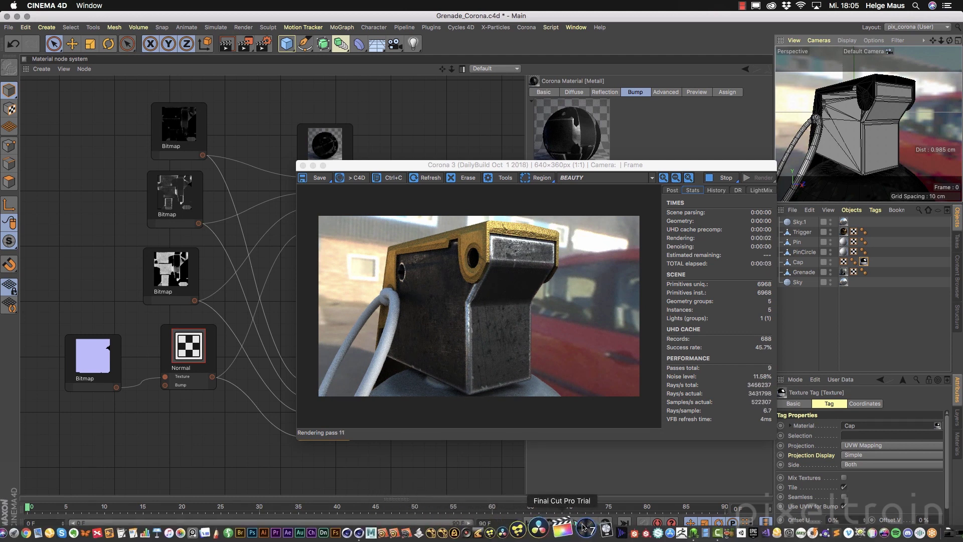
pyautogui.click(669, 531)
pyautogui.keyDown('alt'); pyautogui.moveTo(457, 279); pyautogui.dragTo(392, 276); pyautogui.keyUp('alt')
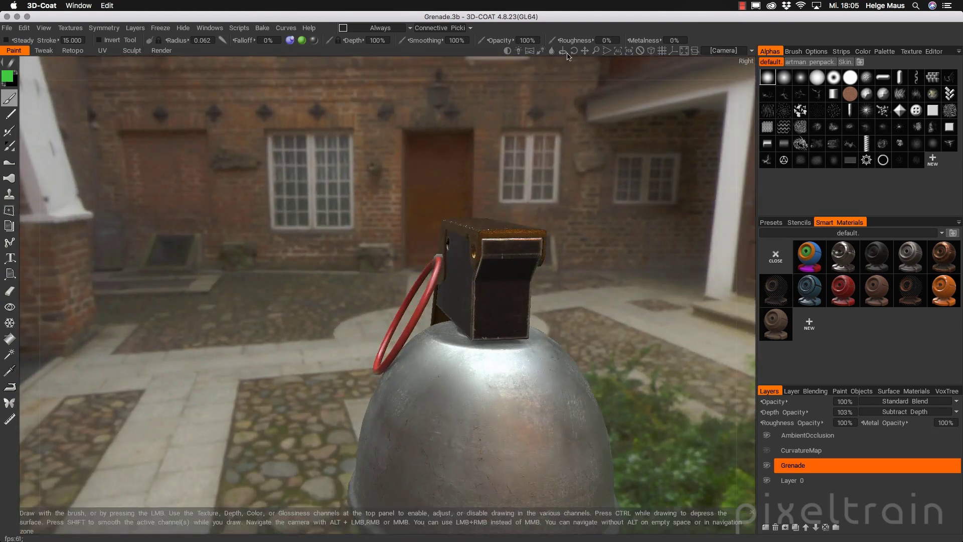
pyautogui.click(552, 51)
pyautogui.click(558, 173)
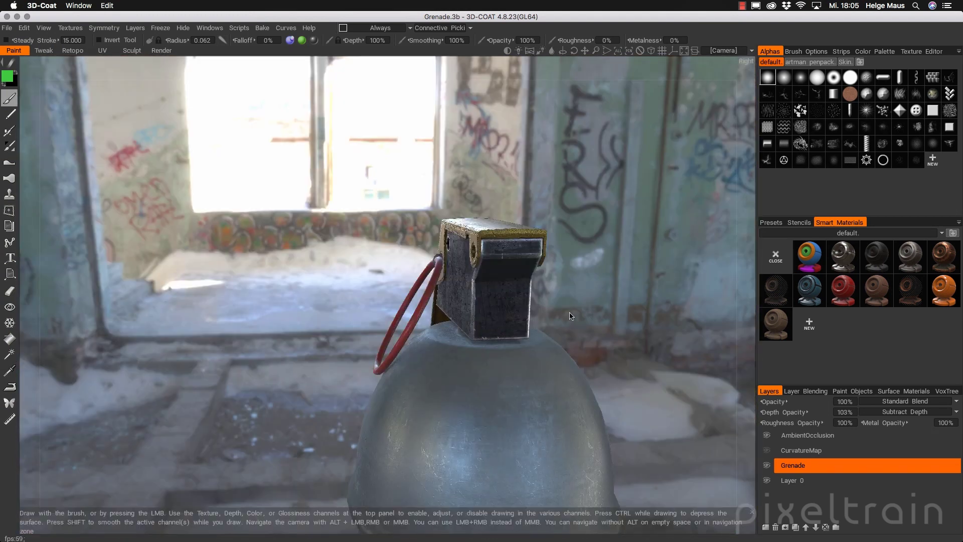
pyautogui.keyDown('alt'); pyautogui.moveTo(493, 194); pyautogui.dragTo(466, 185); pyautogui.keyUp('alt')
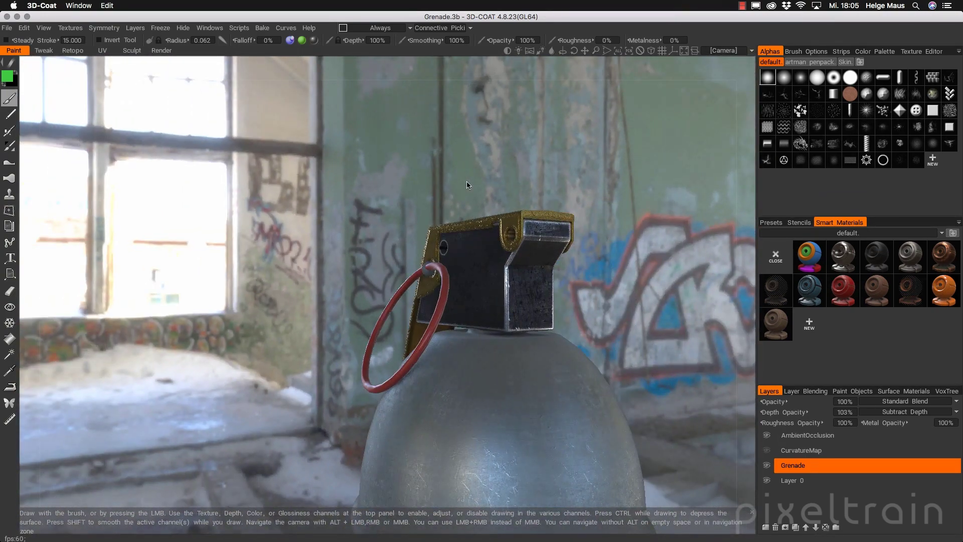